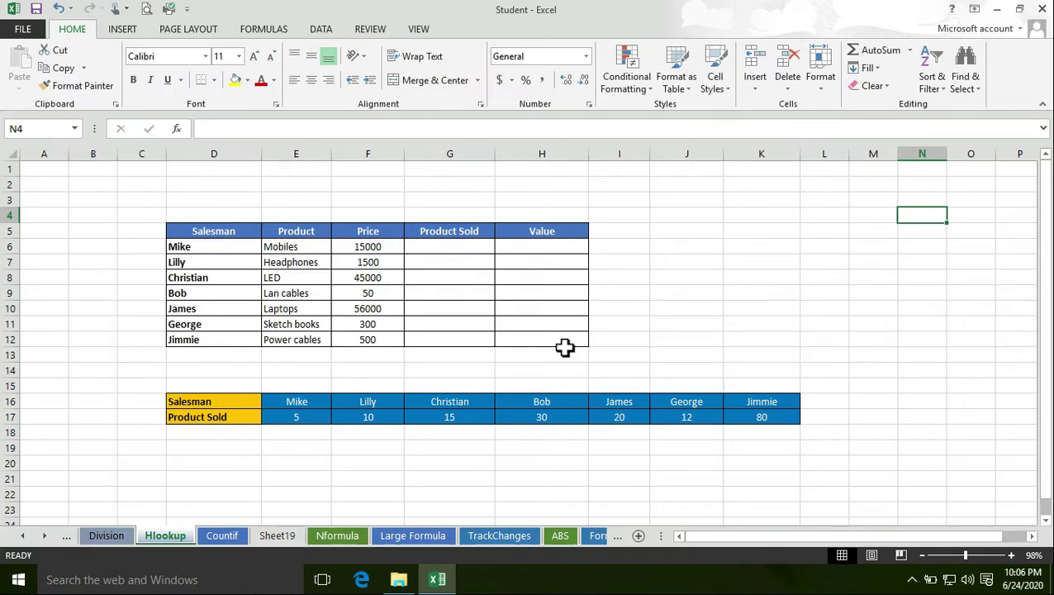
drag(236, 233, 562, 339)
click(651, 346)
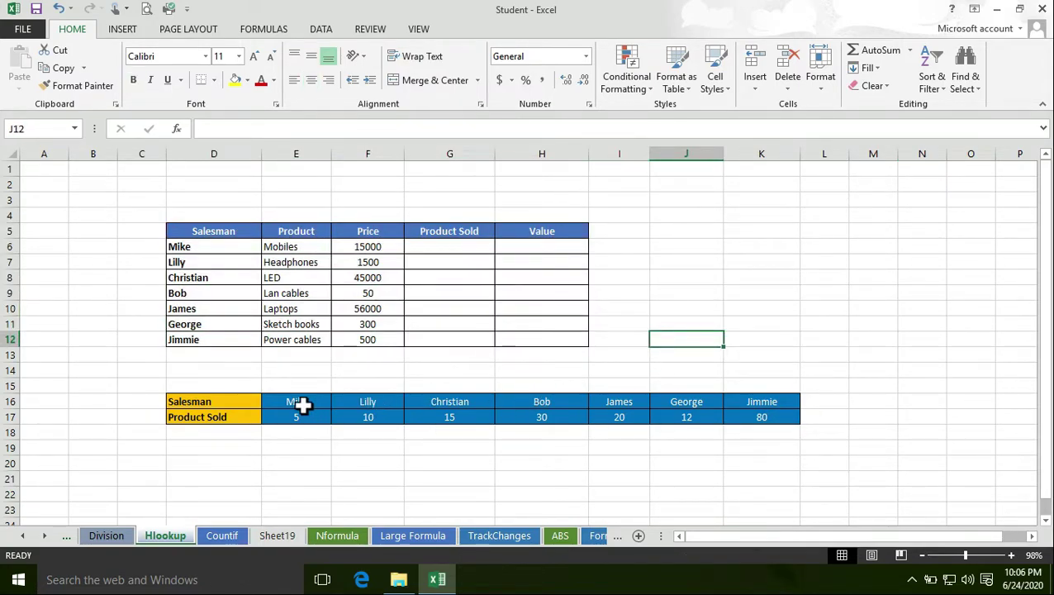
click(432, 248)
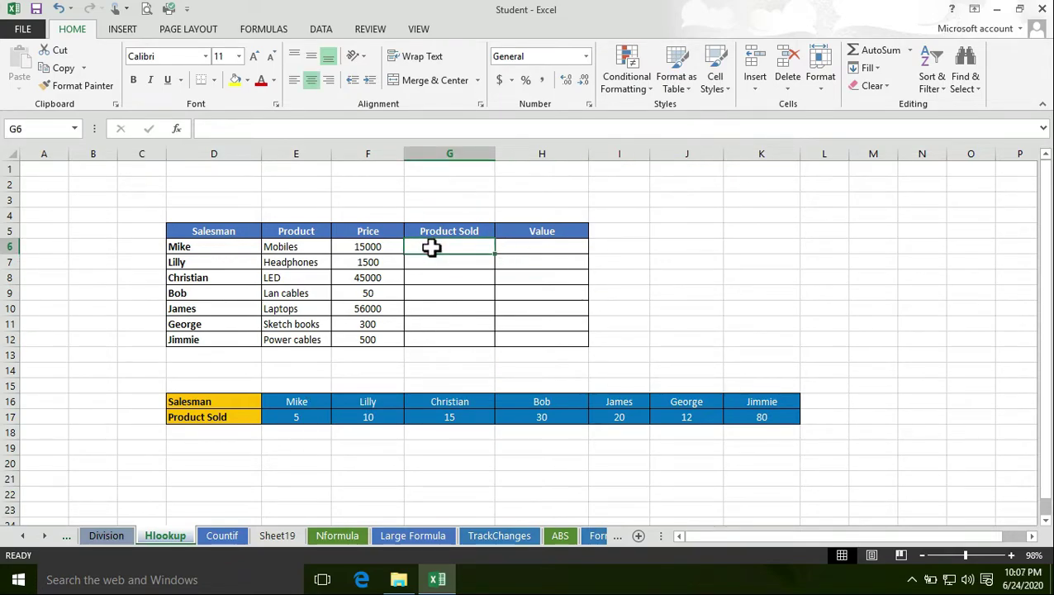
double_click(435, 249)
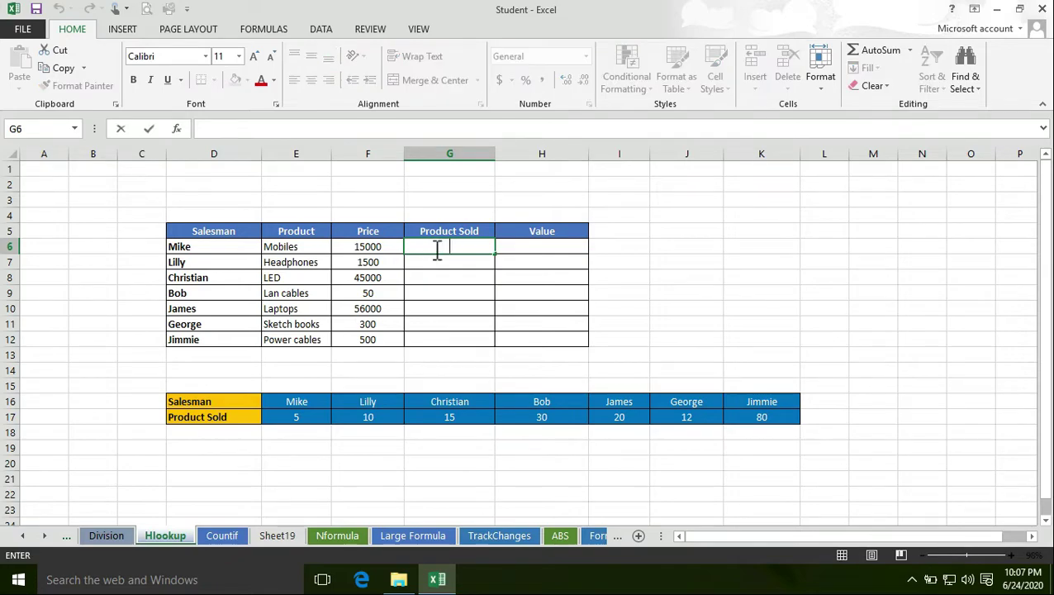
click(400, 446)
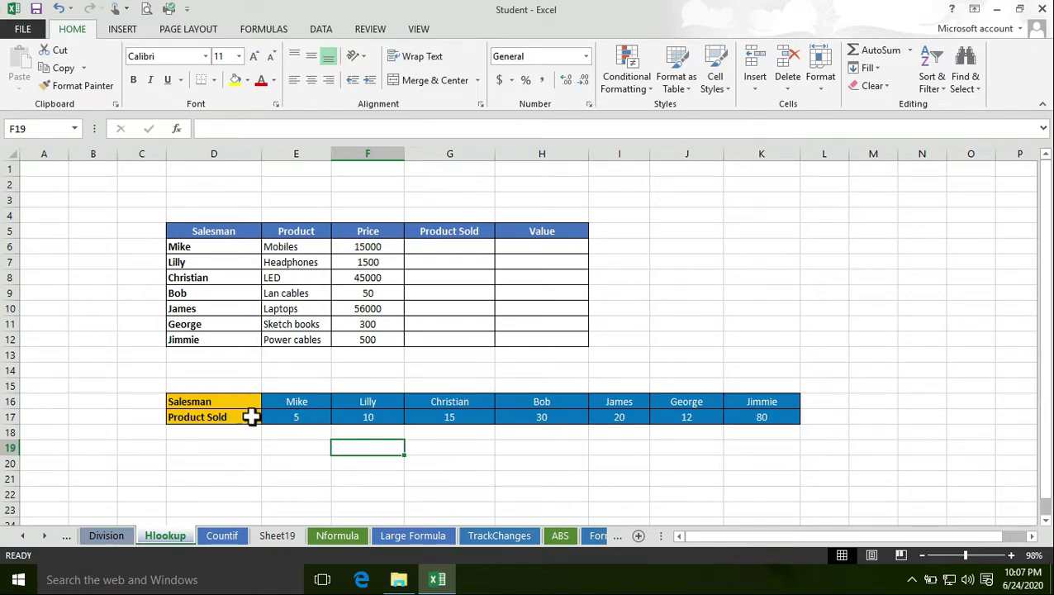
drag(289, 419, 619, 419)
drag(619, 424, 757, 439)
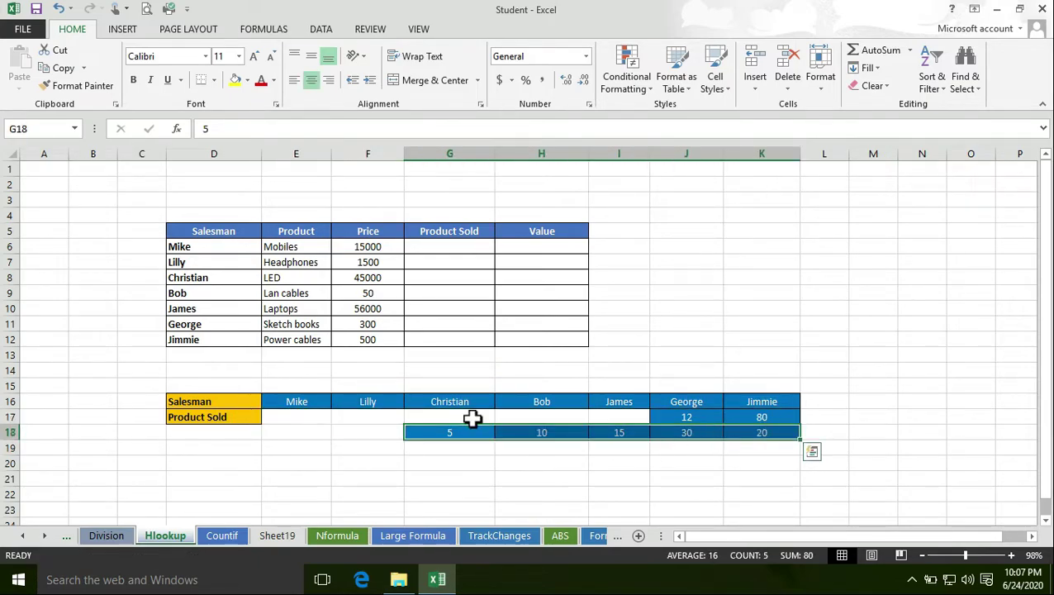
click(200, 234)
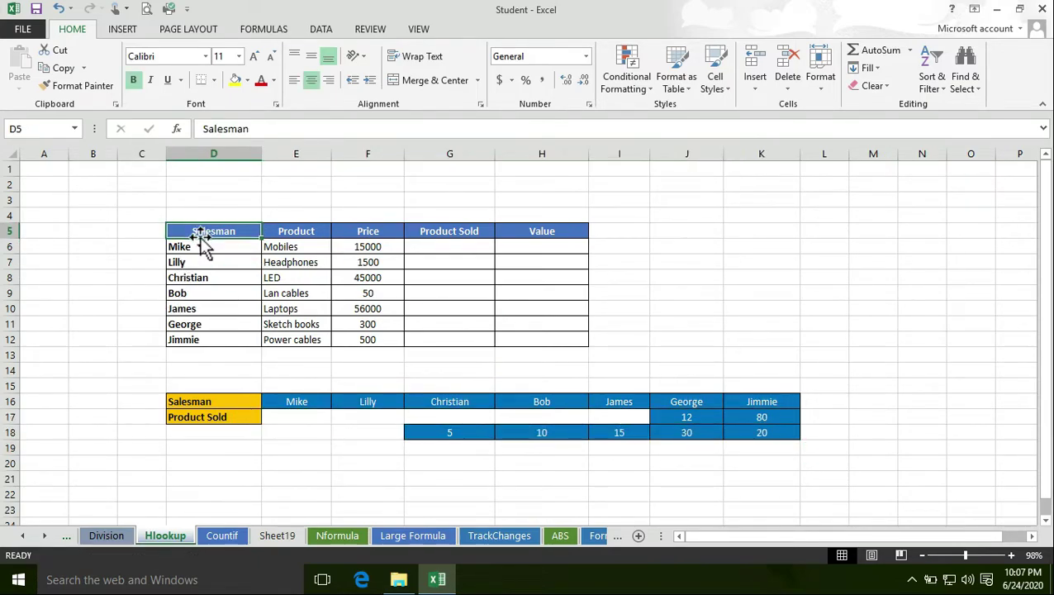
click(297, 237)
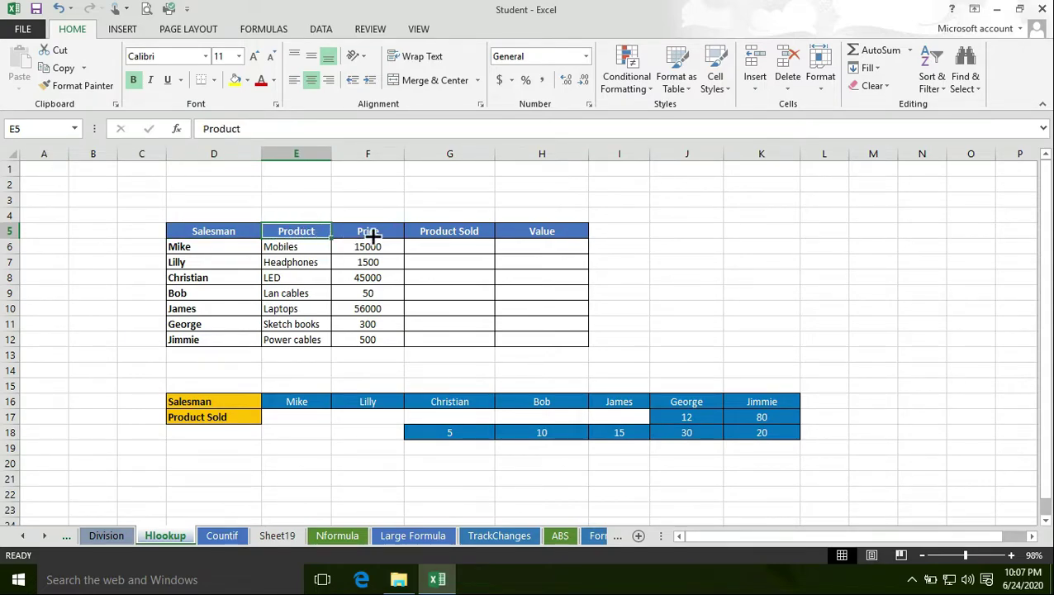
click(376, 234)
click(363, 246)
click(302, 246)
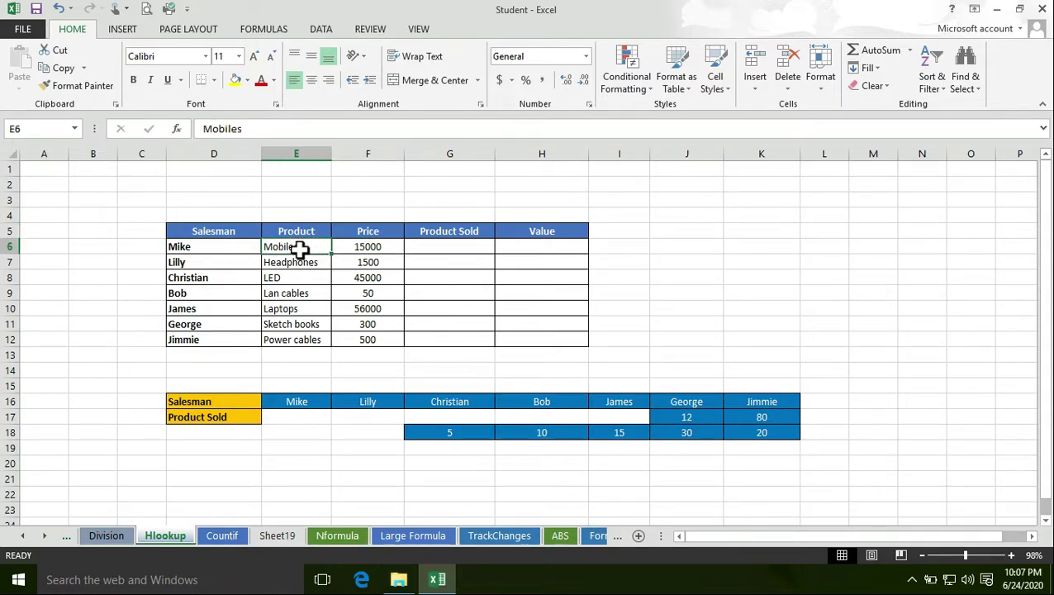
click(364, 449)
click(395, 421)
key(ctrl+z)
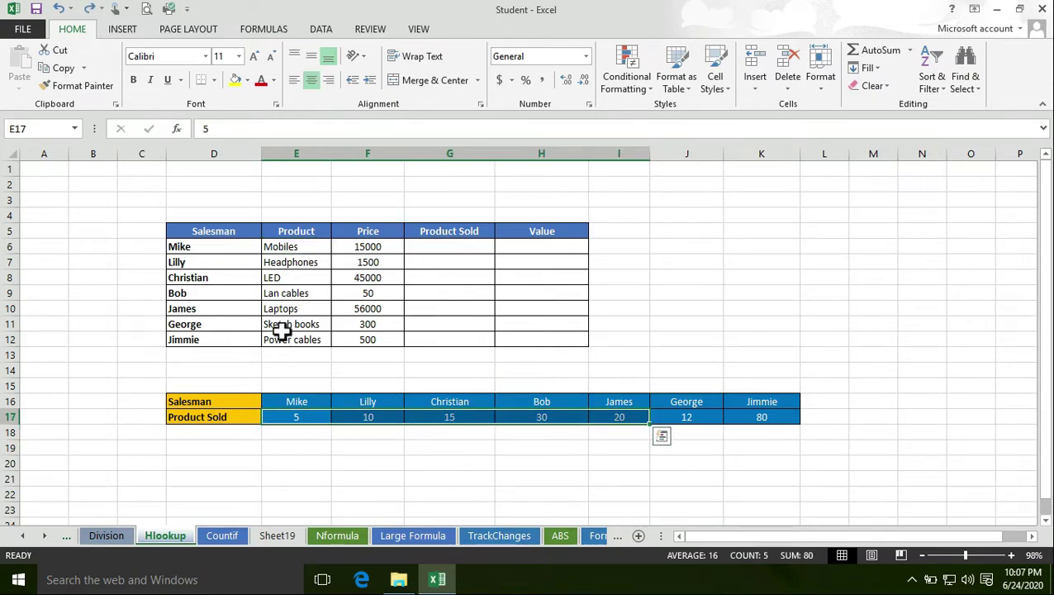
- Compare the salesman names in D6:D12 with those in row 16 and examine their sold quantities in row 17
drag(211, 248, 217, 340)
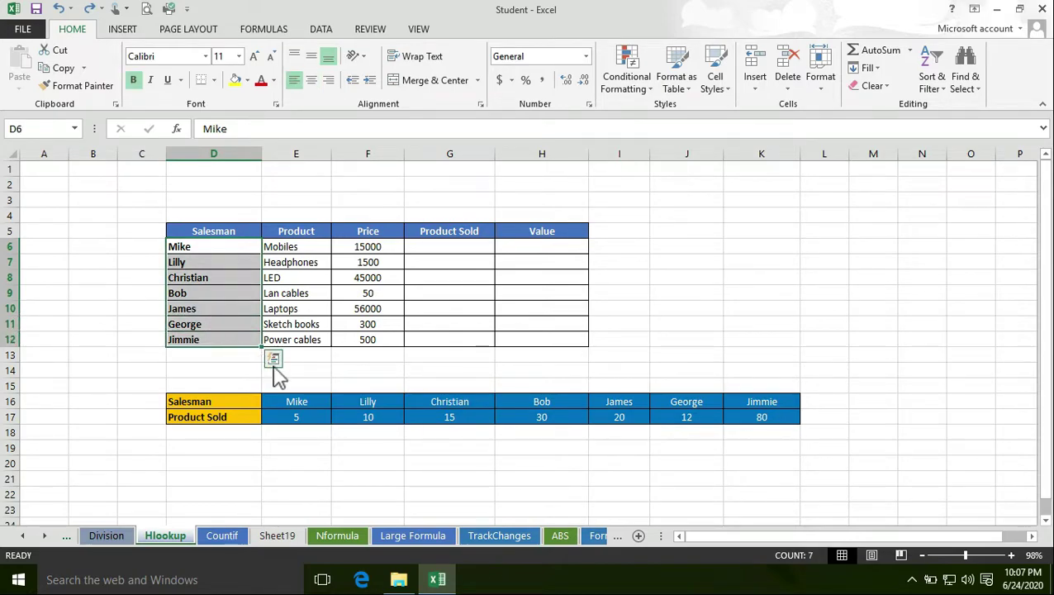
drag(212, 246, 211, 340)
click(207, 260)
drag(207, 247, 198, 337)
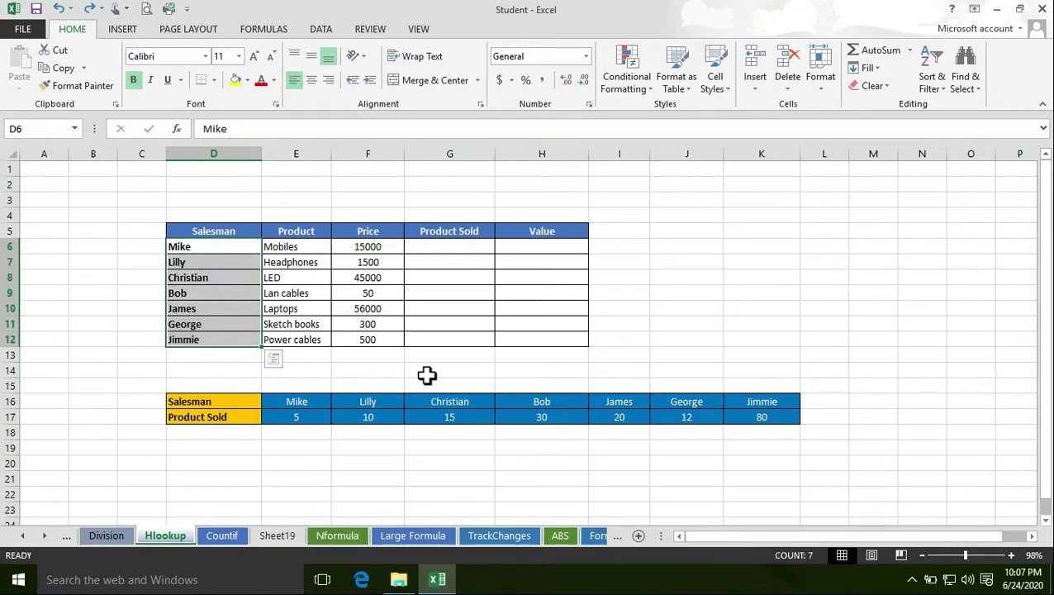
click(425, 371)
drag(225, 247, 219, 340)
drag(299, 407, 764, 406)
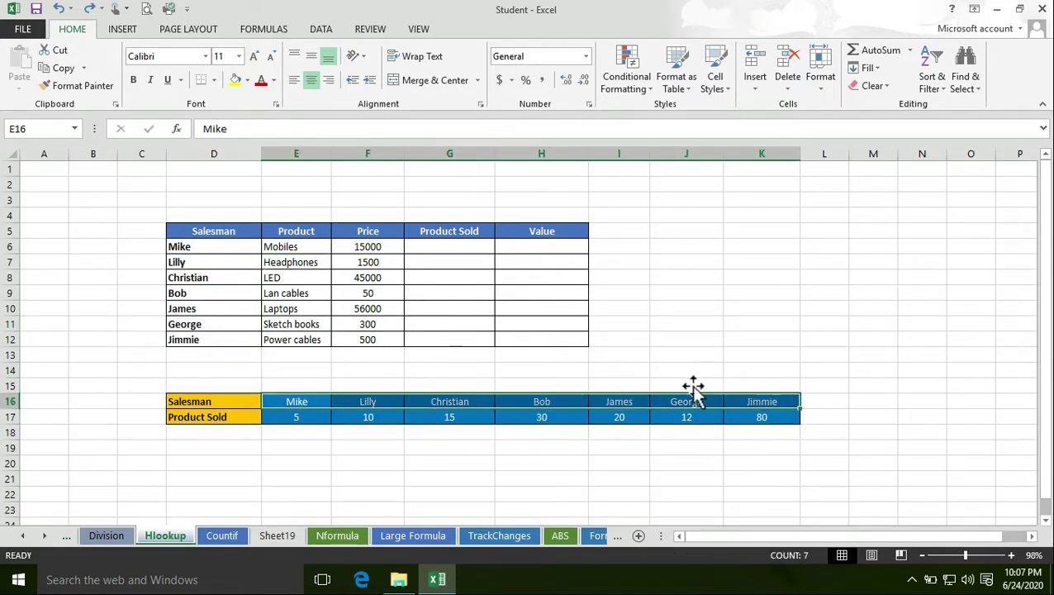
drag(289, 418, 740, 416)
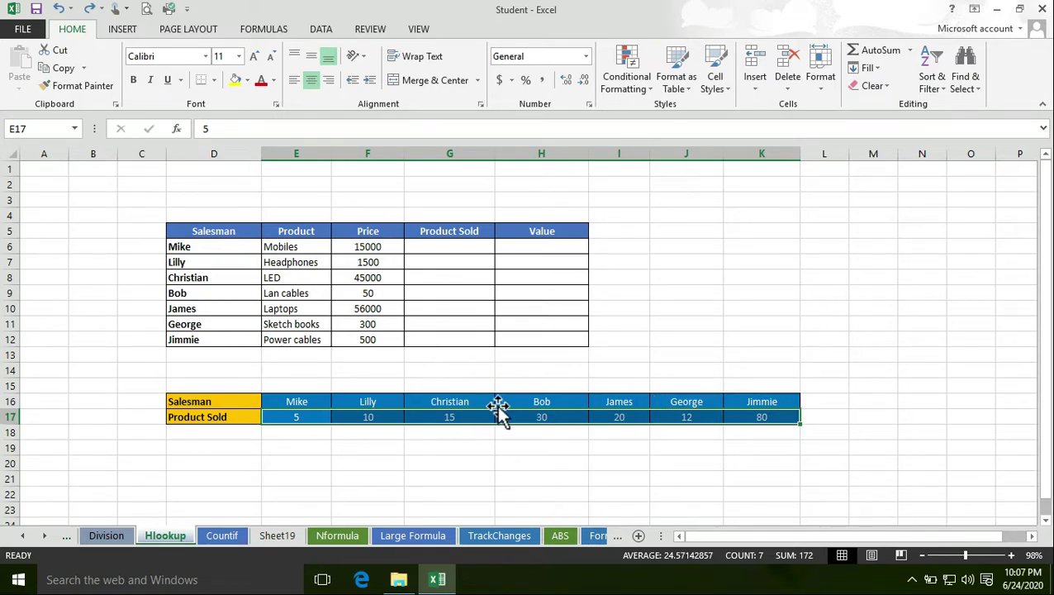
- Examine the first salesman's product, price and sold quantity against the empty Product Sold and Value cells in row 6
click(435, 249)
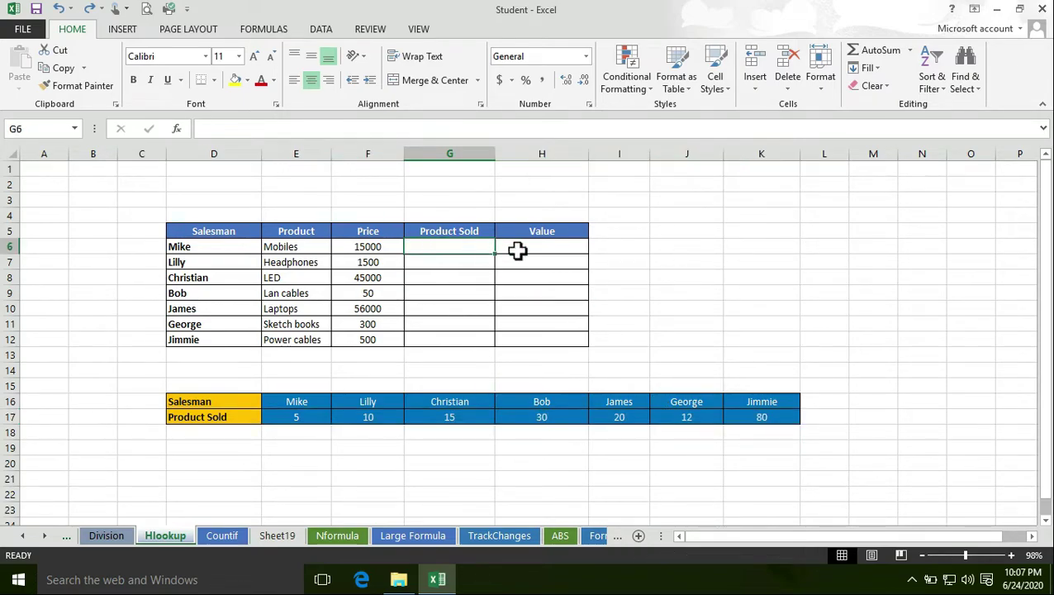
double_click(517, 247)
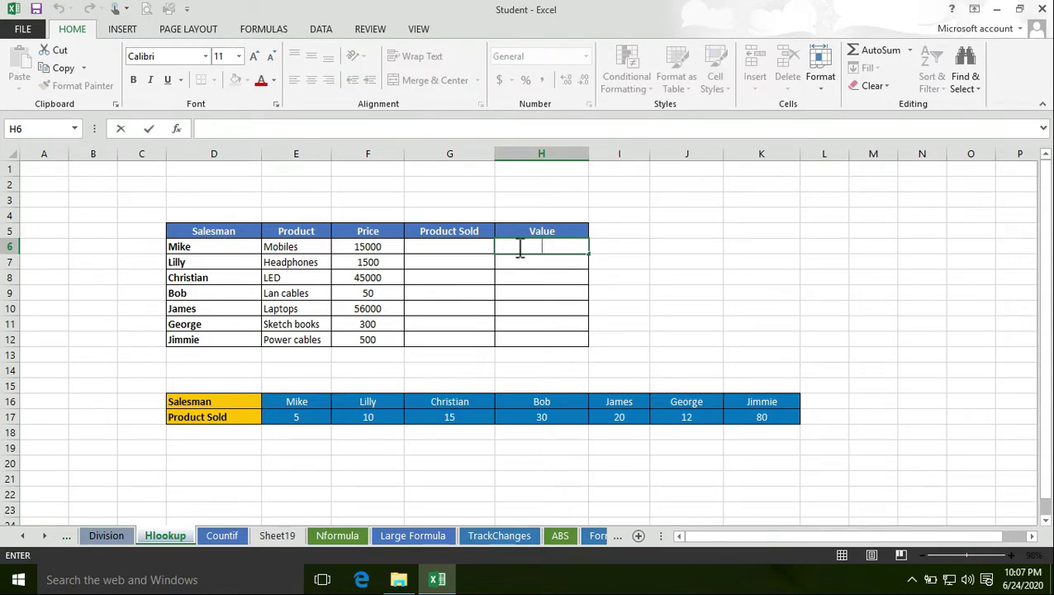
click(466, 250)
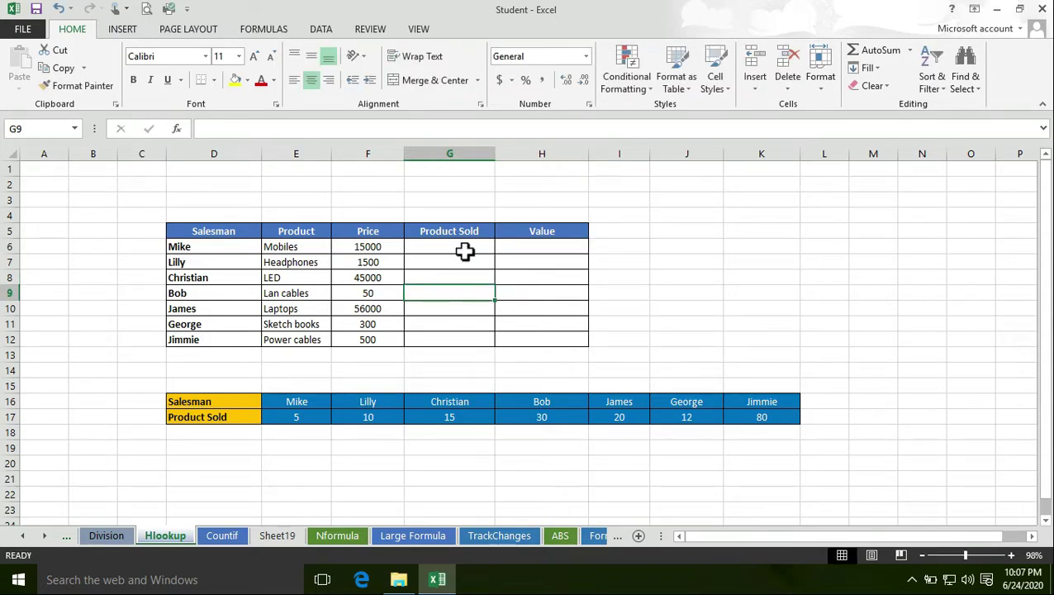
click(382, 248)
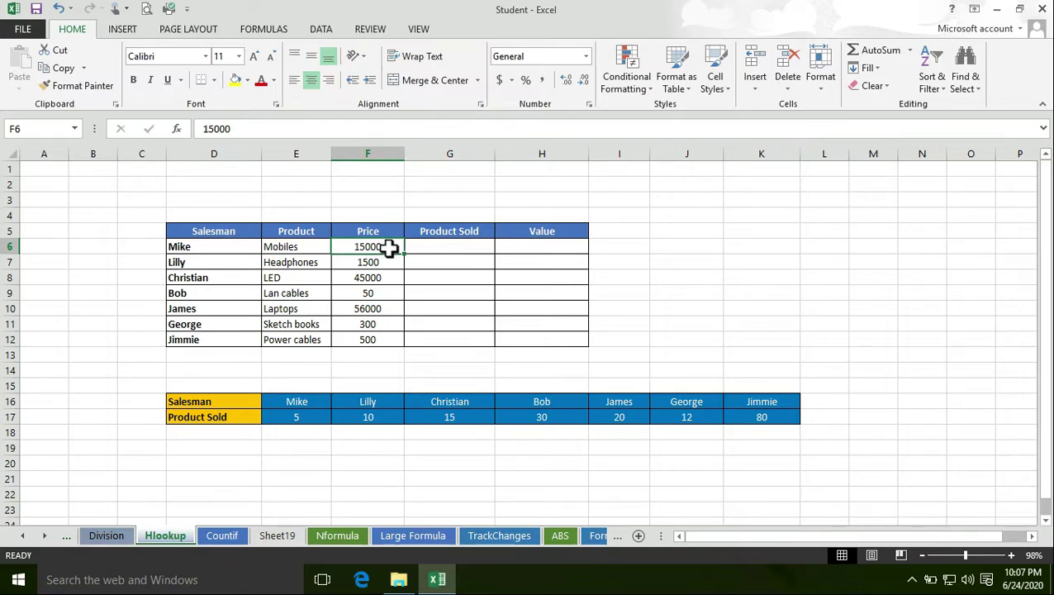
click(313, 248)
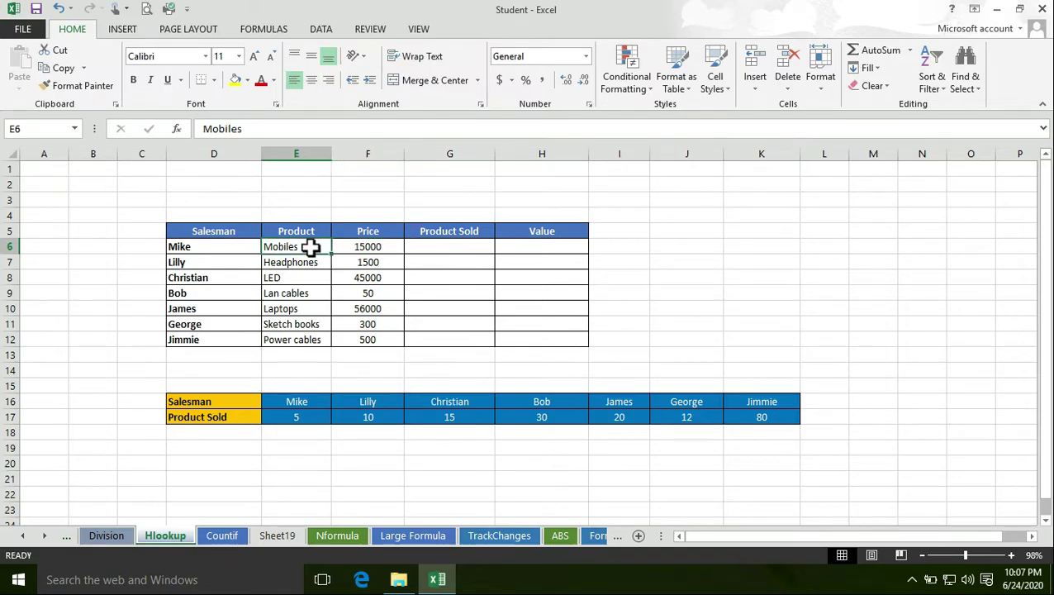
click(376, 247)
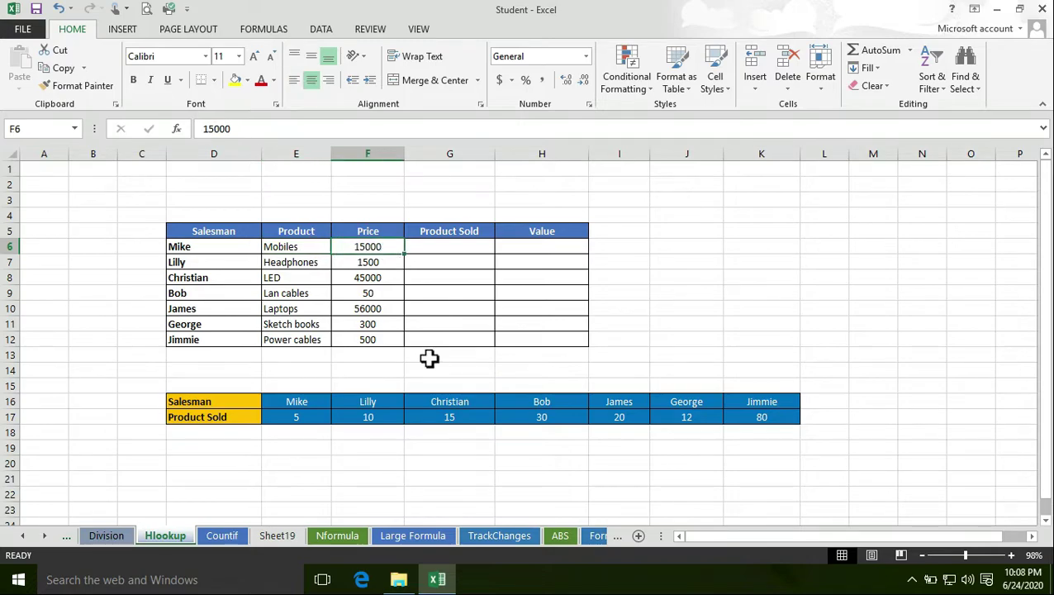
click(221, 247)
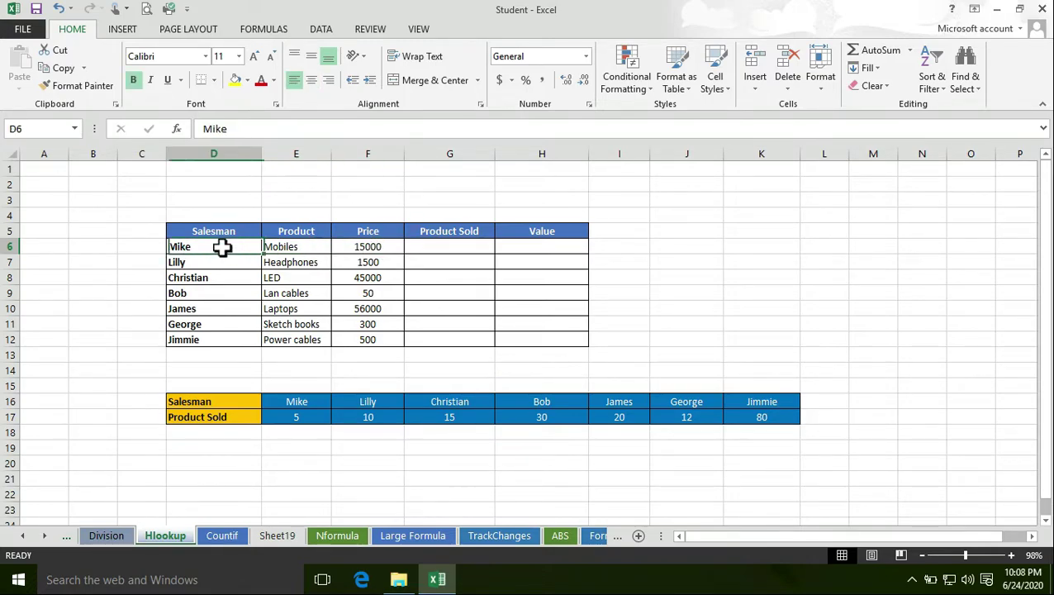
click(313, 418)
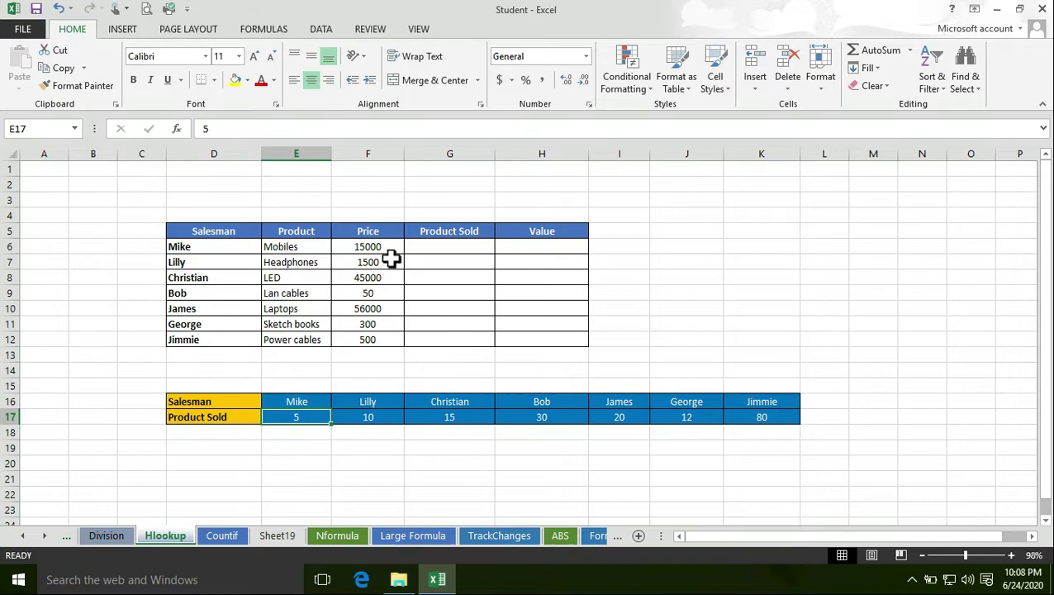
click(387, 247)
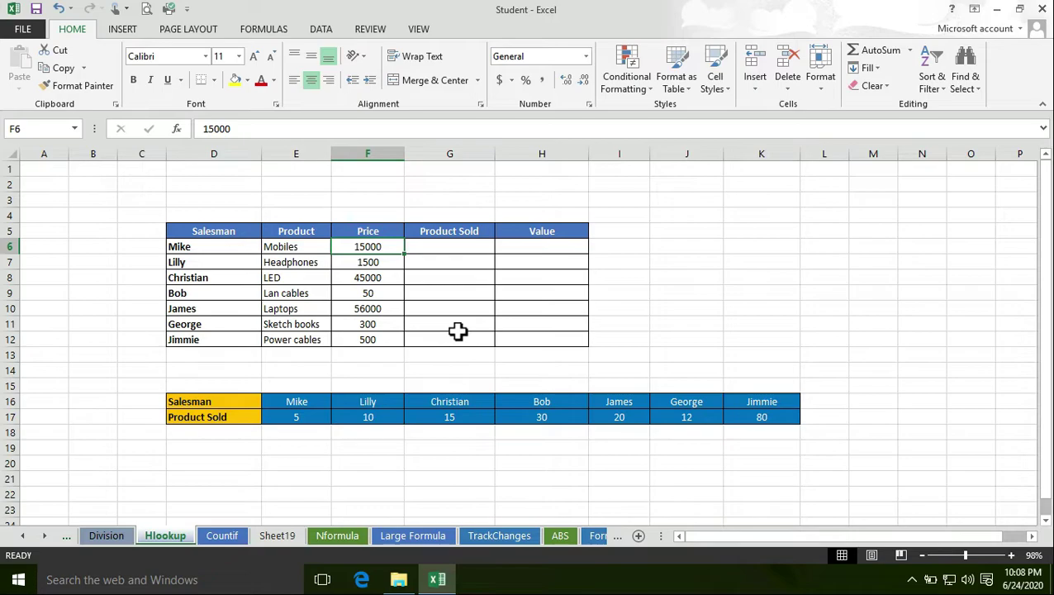
click(438, 247)
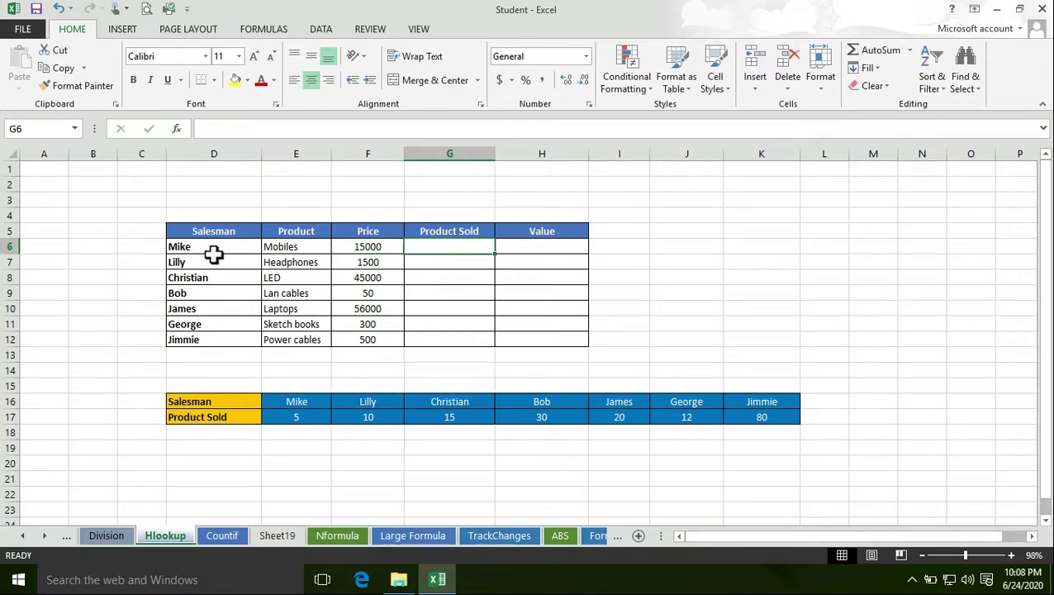
drag(212, 249, 212, 337)
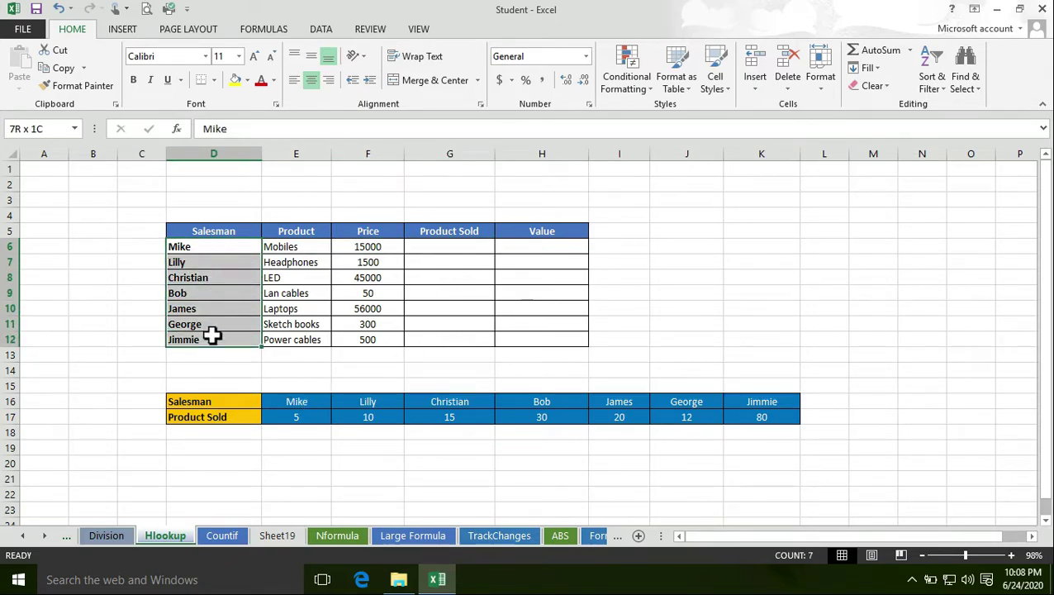
click(513, 247)
click(651, 292)
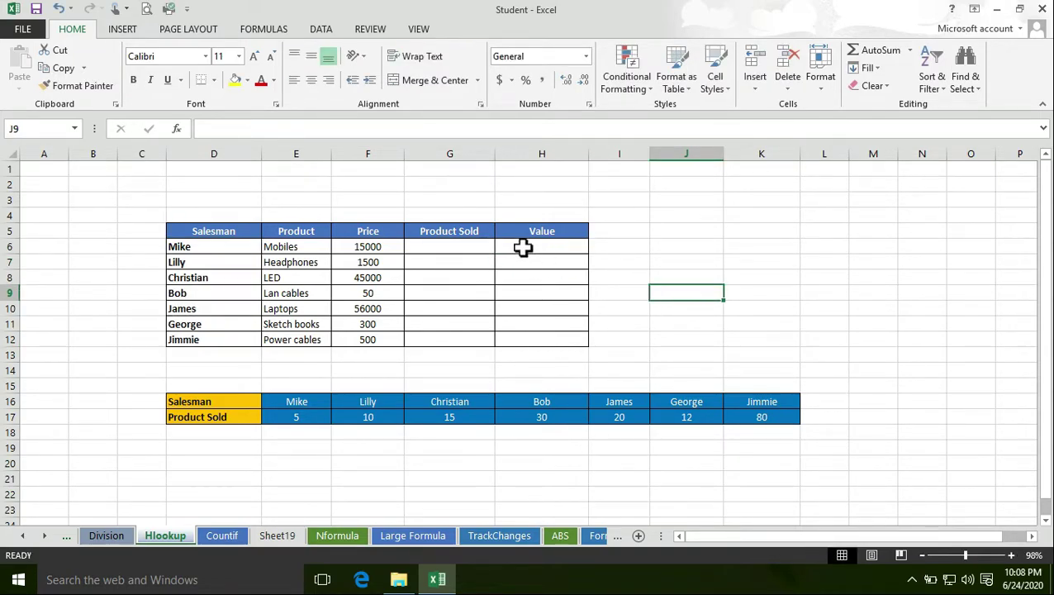
- Enter the formula =G6*F6 in H6 to calculate the first salesman's value from products sold and price
click(522, 248)
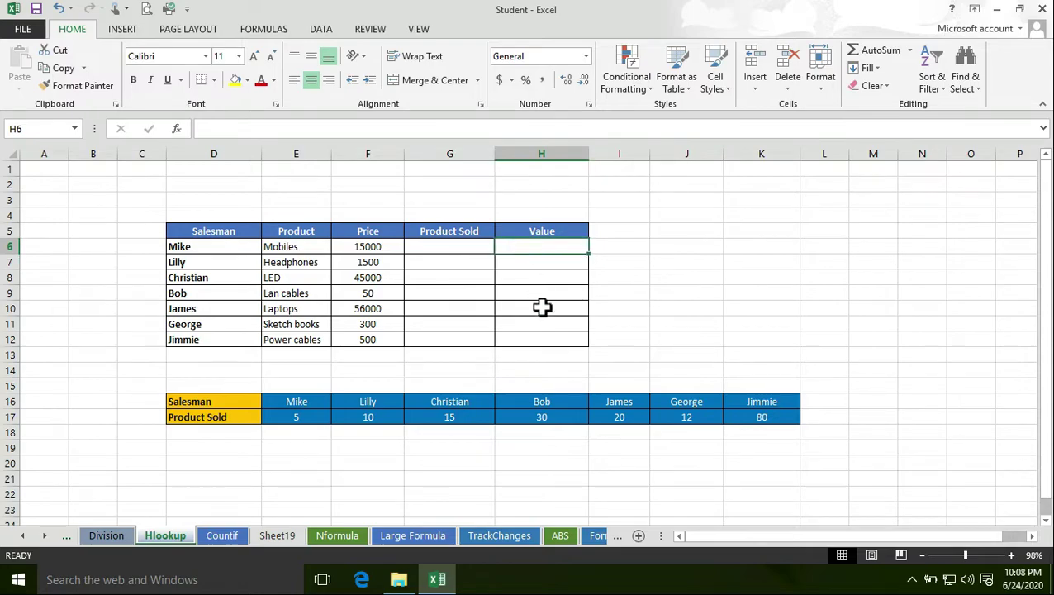
double_click(520, 252)
click(519, 251)
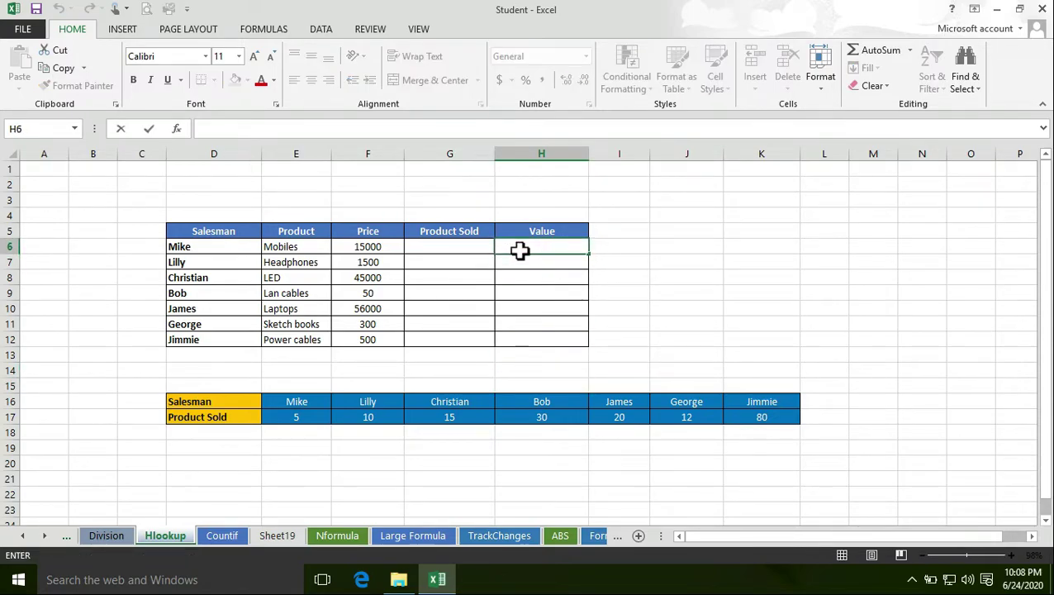
text(=)
click(450, 252)
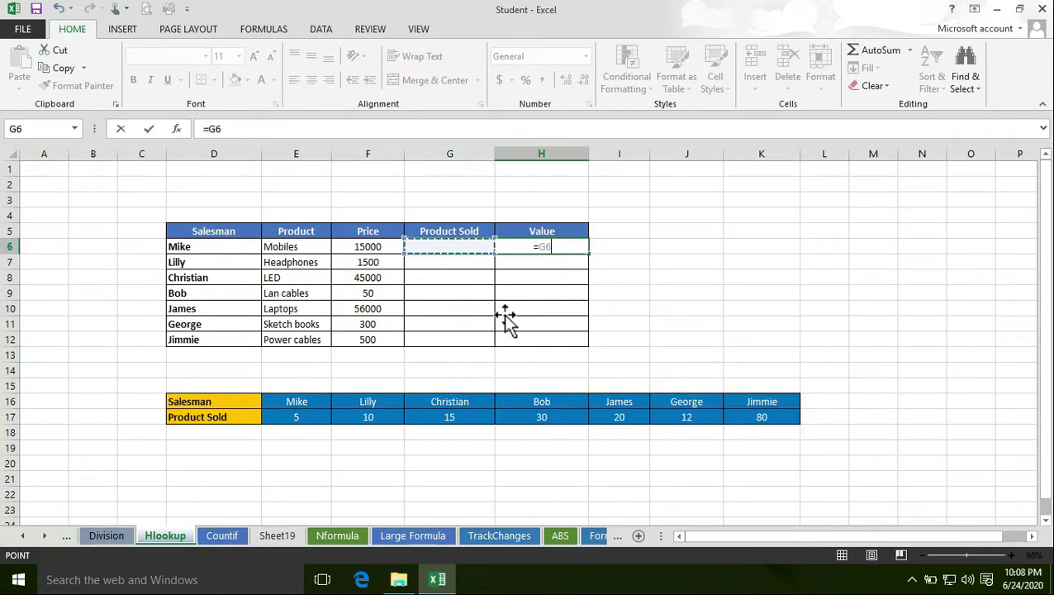
text(*)
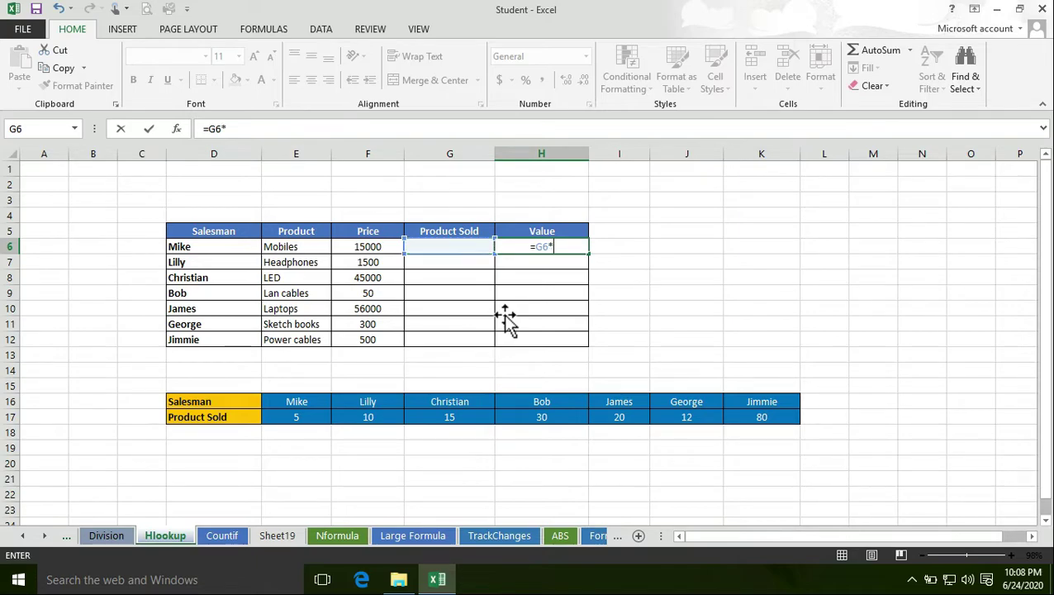
click(376, 250)
key(Return)
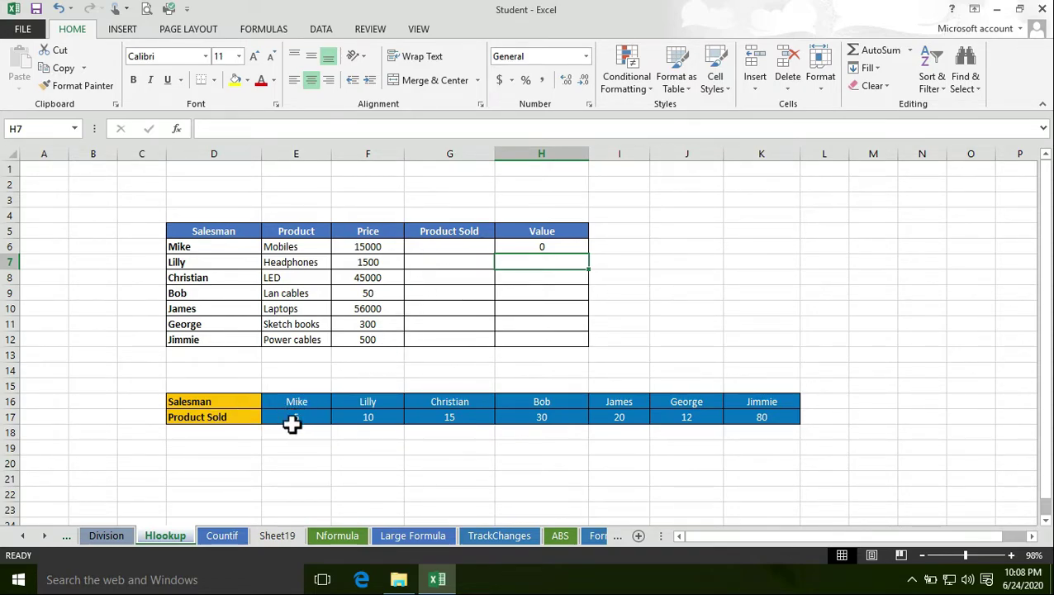
- Enter the formula =HLOOKUP(D6,E16:K17,2,0) in G6 to fetch the first salesman's products sold from the horizontal table
drag(289, 422, 758, 419)
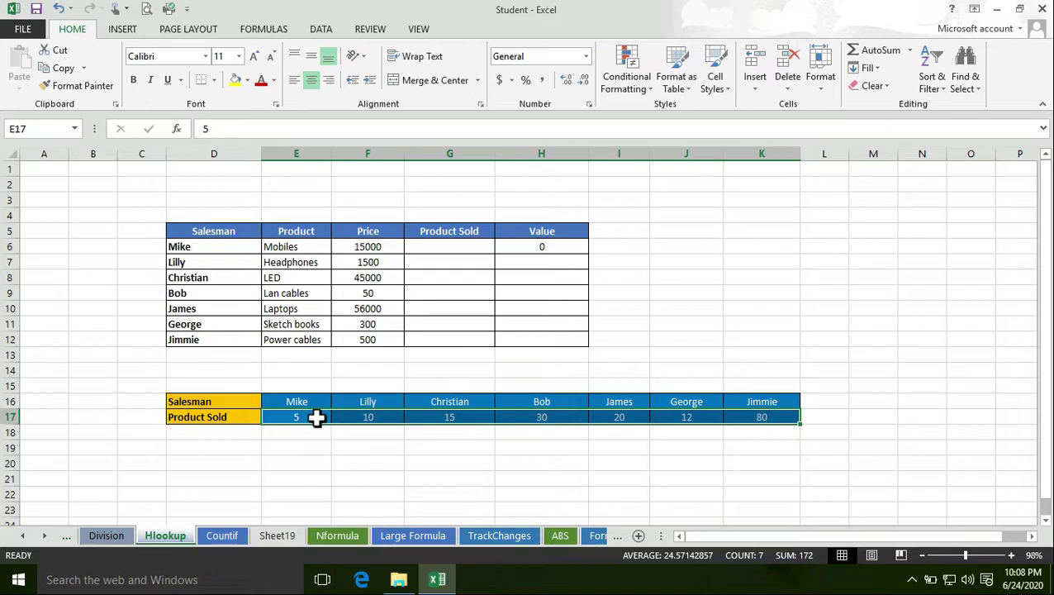
click(363, 446)
click(428, 247)
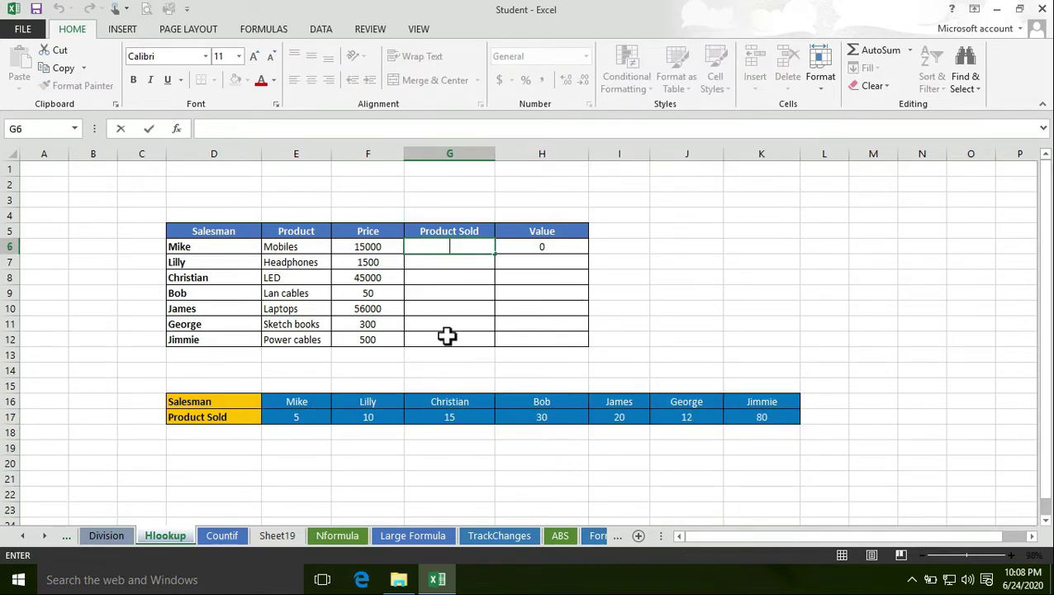
text(=h)
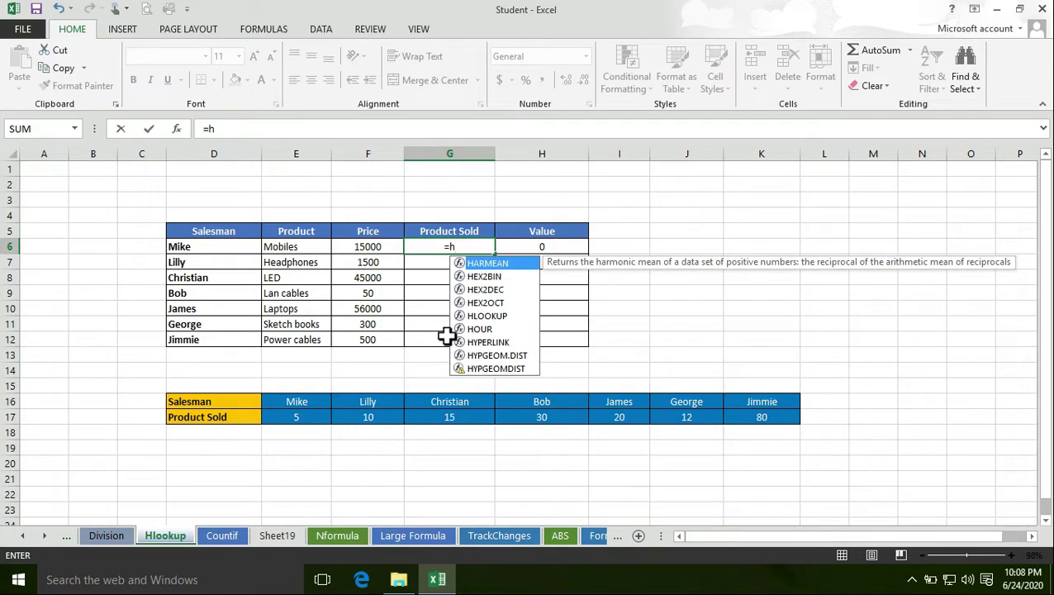
double_click(487, 317)
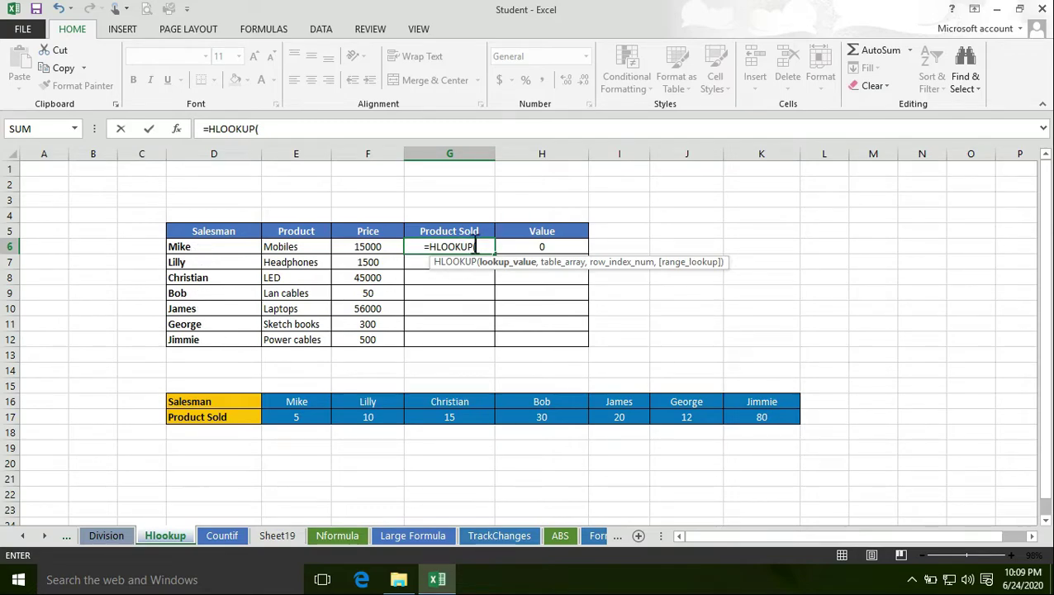
click(211, 247)
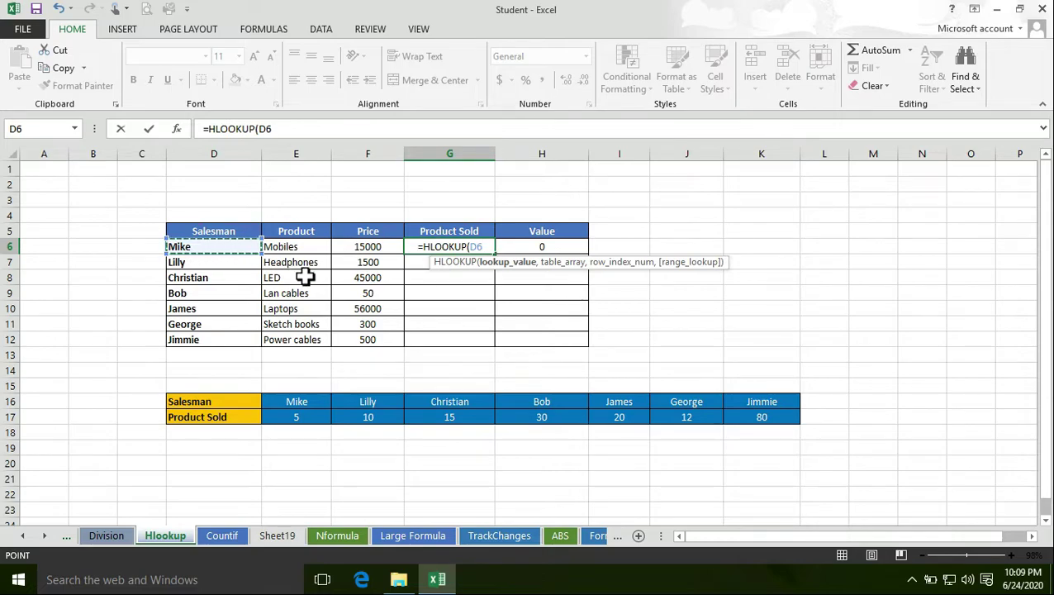
text(,)
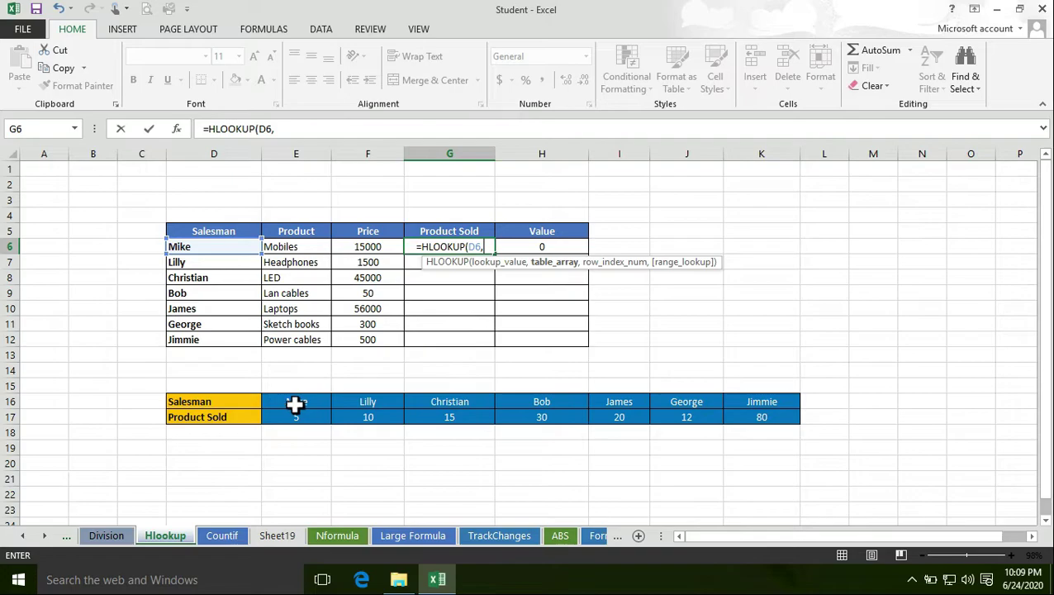
drag(295, 403, 752, 417)
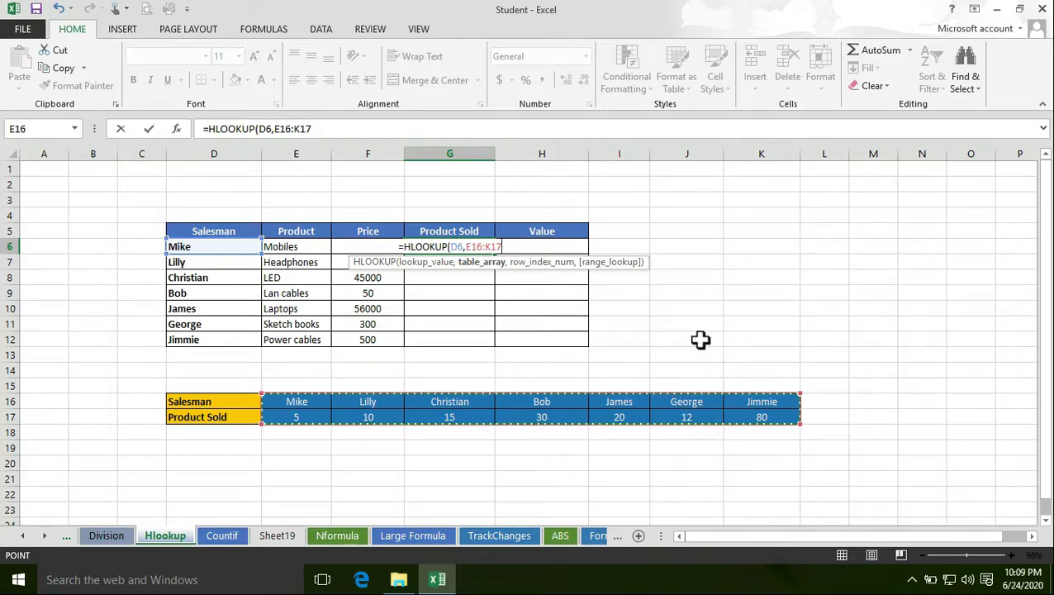
text(,)
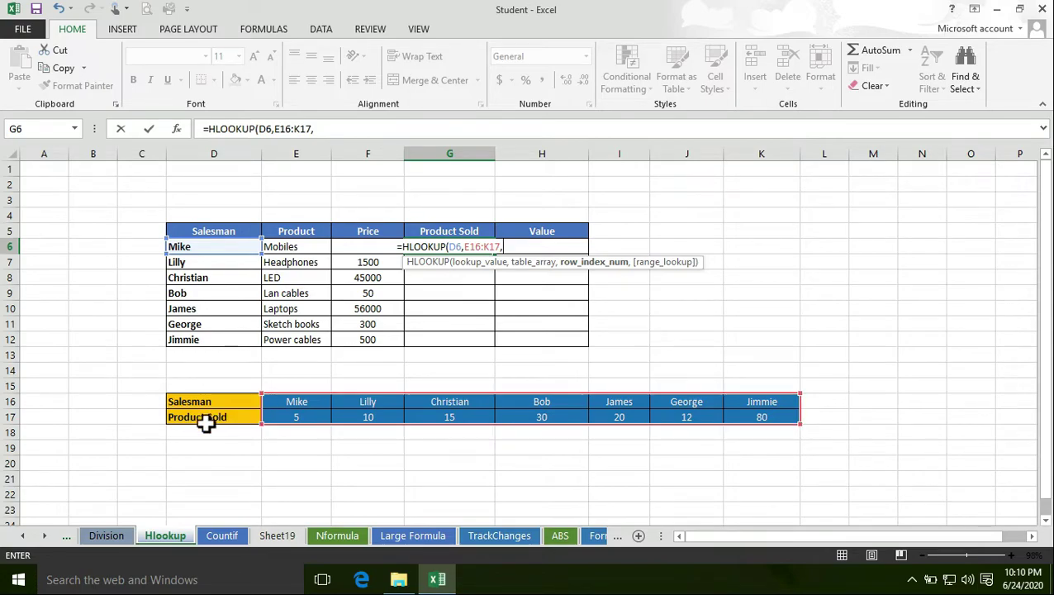
text(2,)
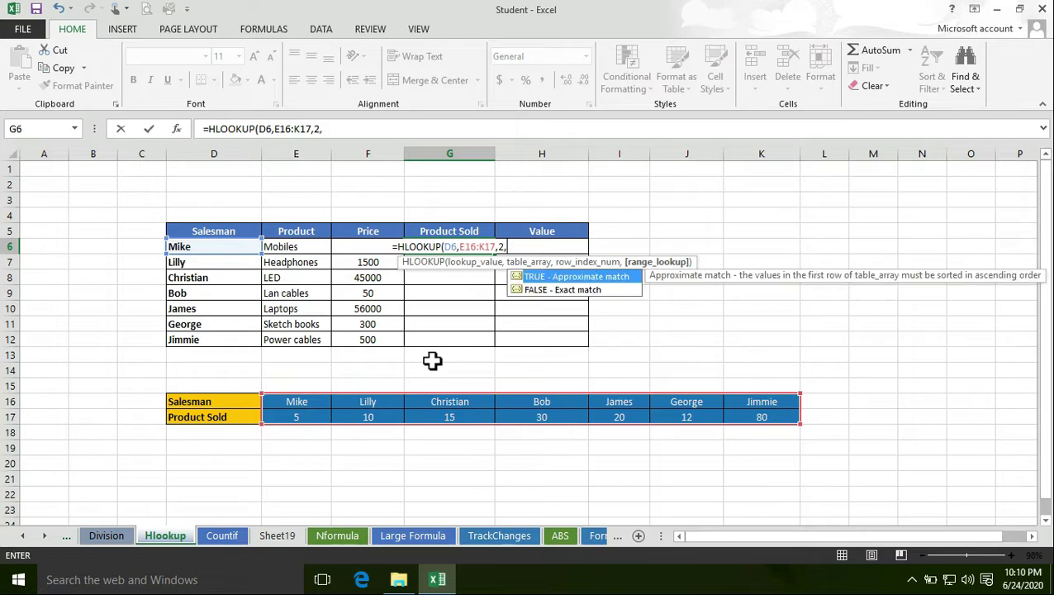
text(0)
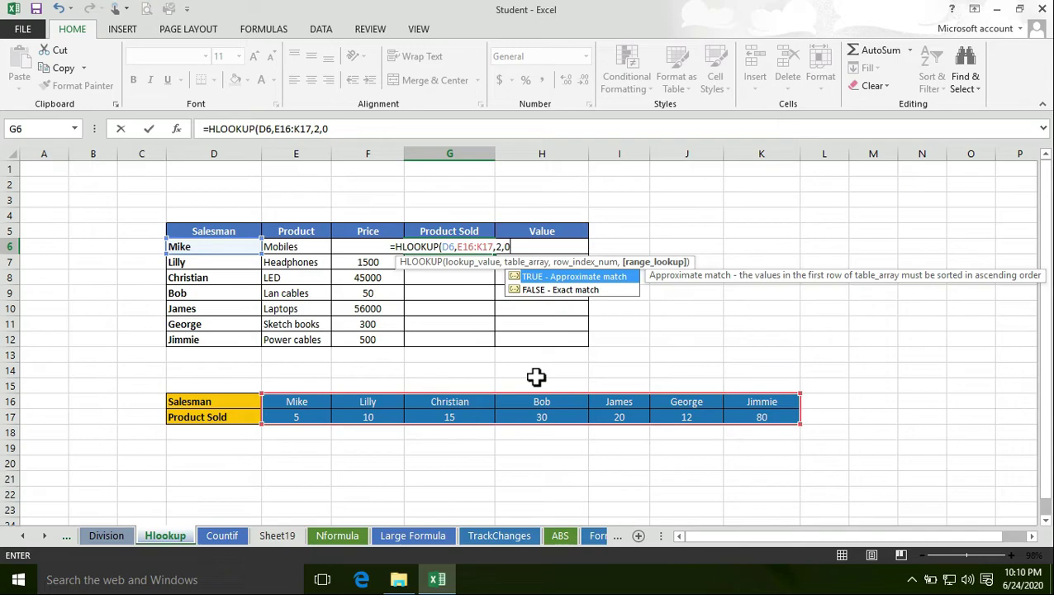
text())
key(Return)
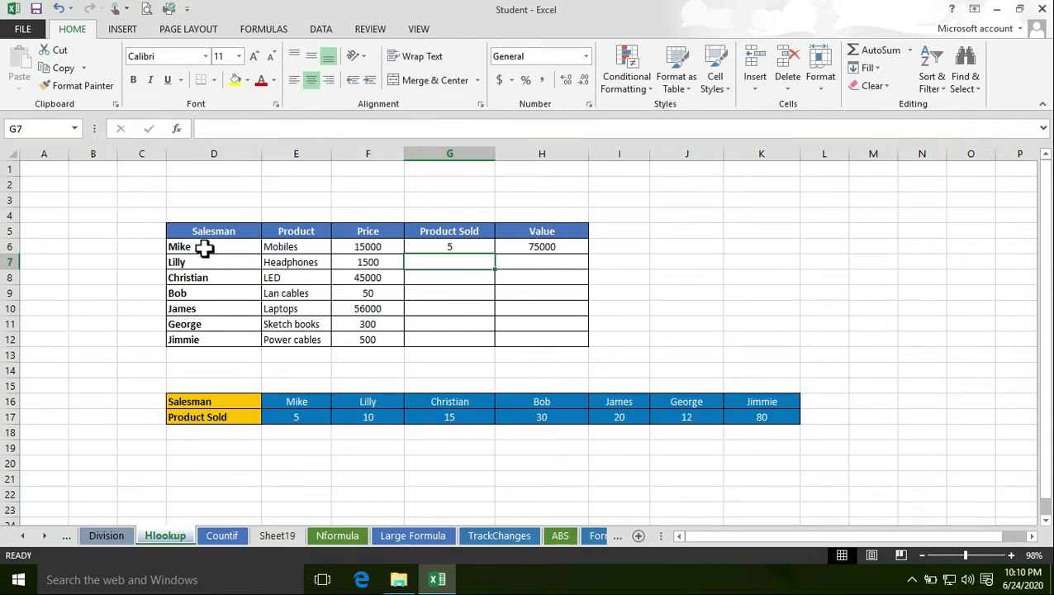
- Compare the lookup result in G6 with the source quantity in E17, and examine how the price in F6 feeds the value in H6
click(309, 416)
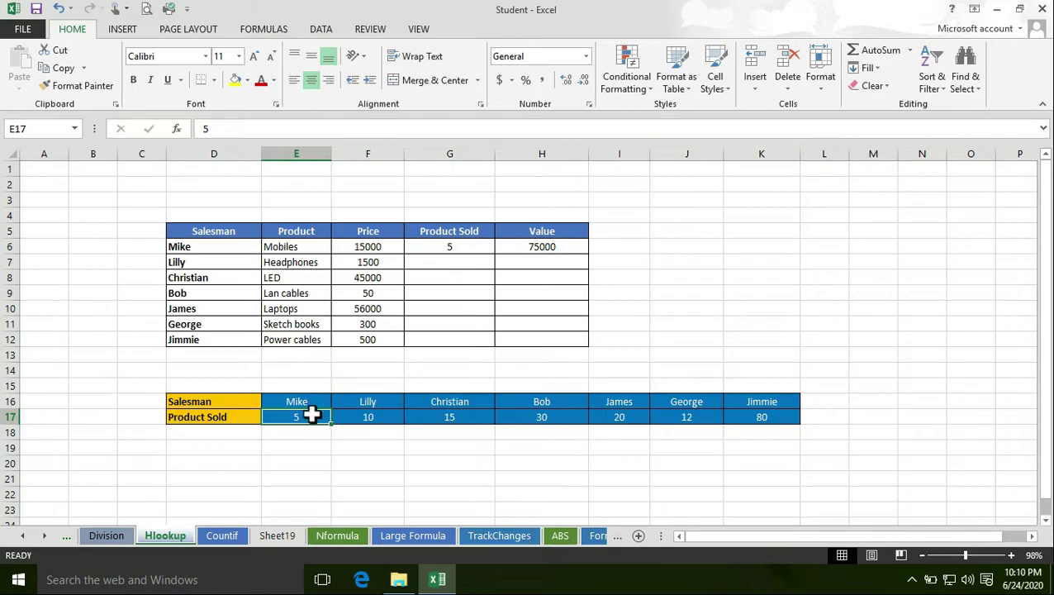
click(217, 248)
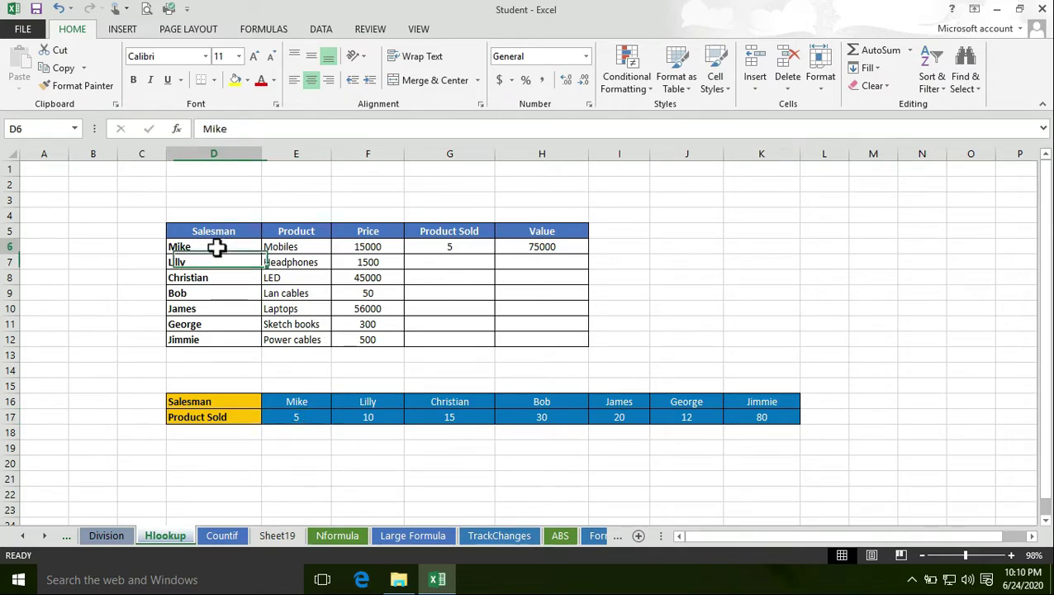
click(454, 246)
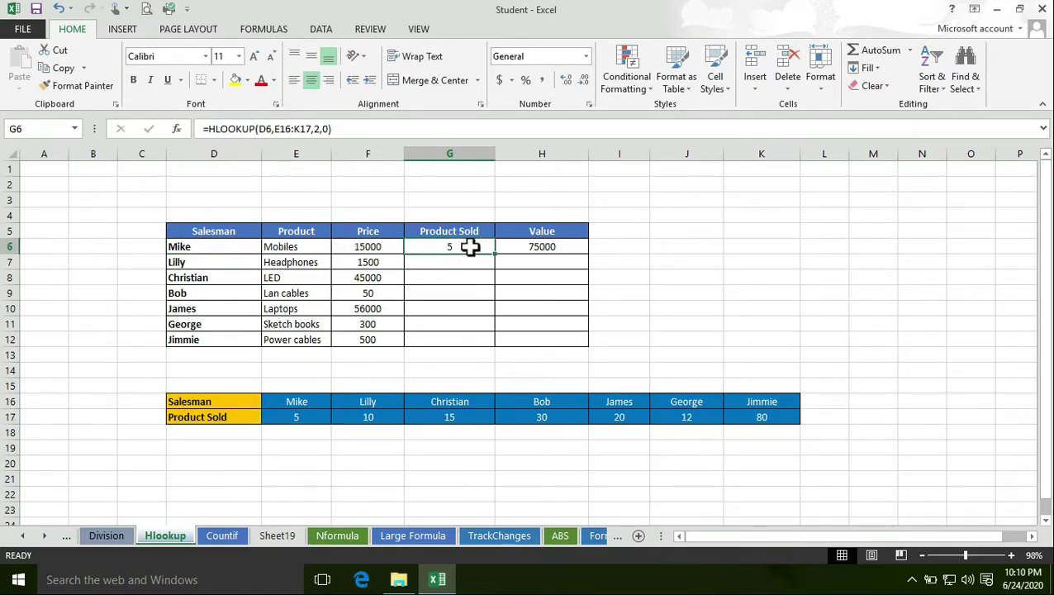
click(306, 413)
click(462, 248)
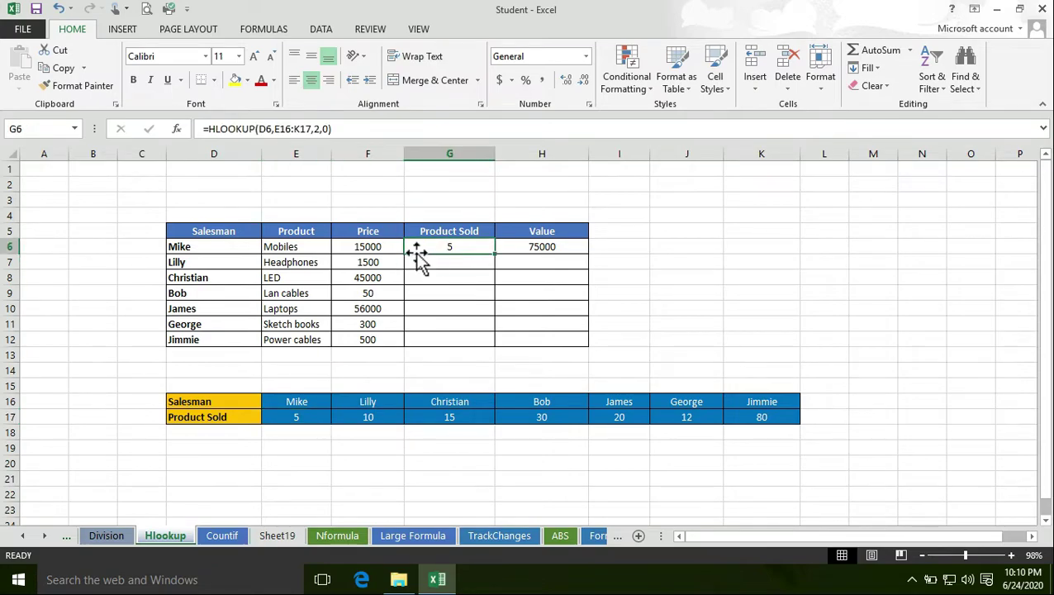
click(392, 245)
click(435, 296)
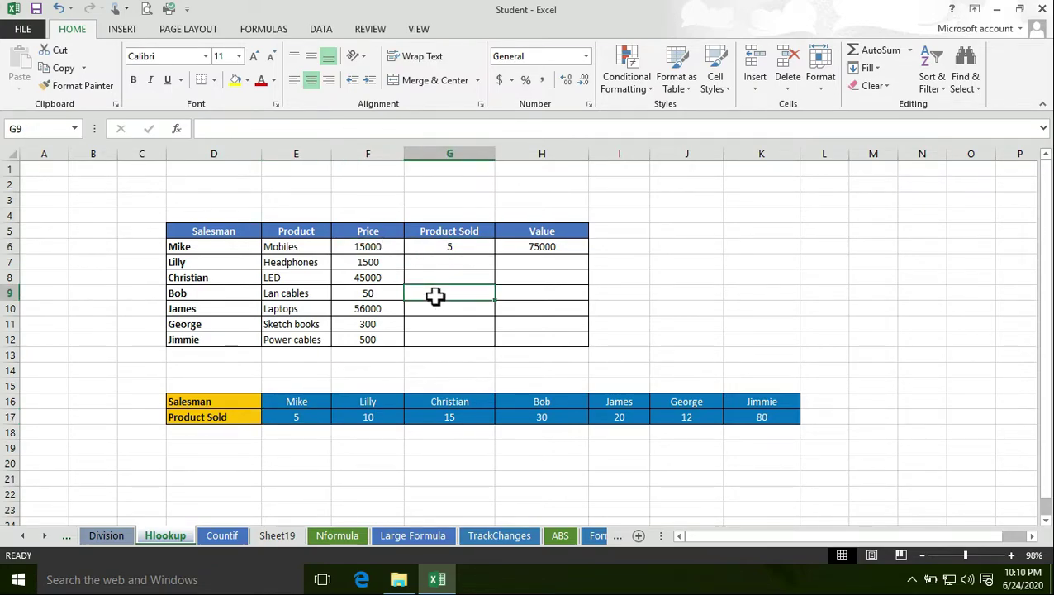
click(389, 248)
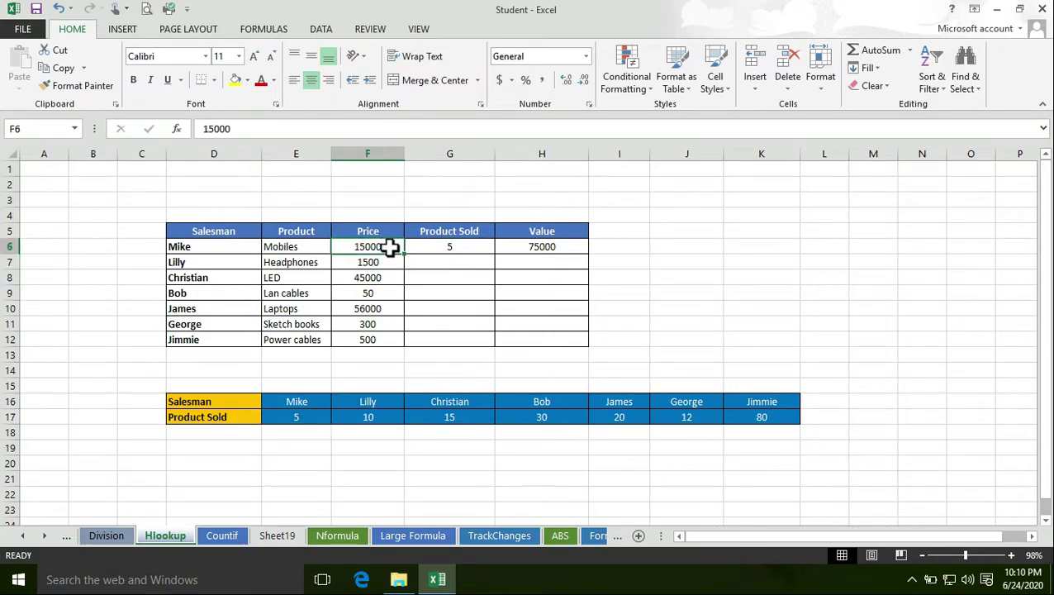
click(471, 249)
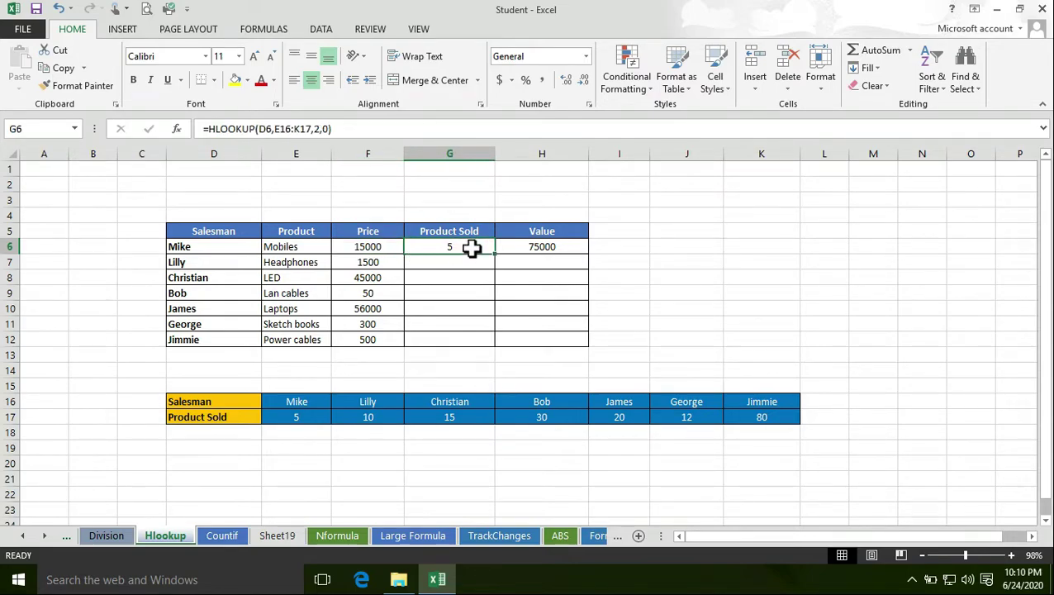
click(383, 247)
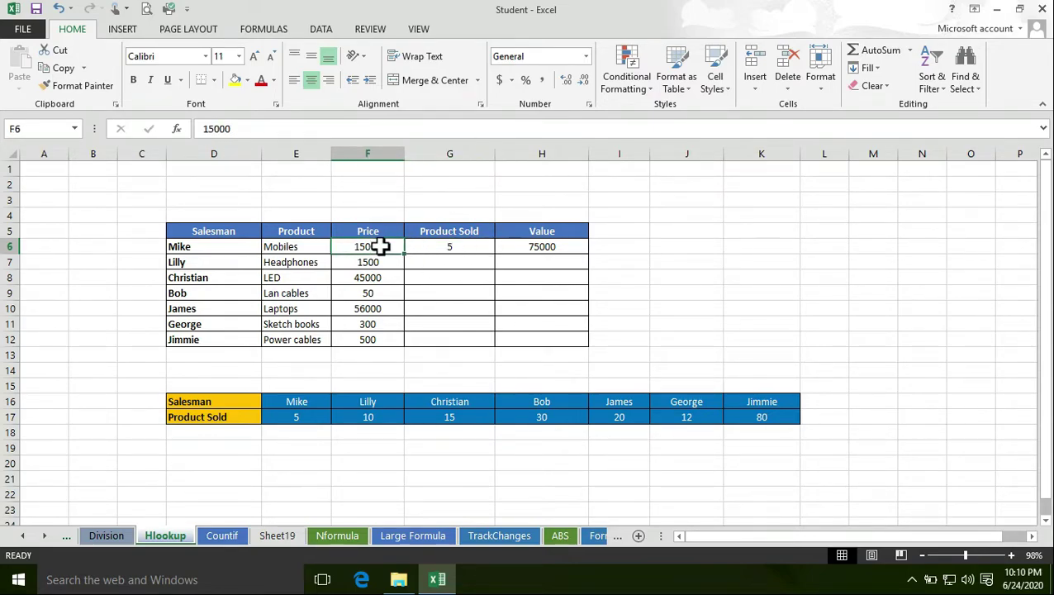
click(538, 246)
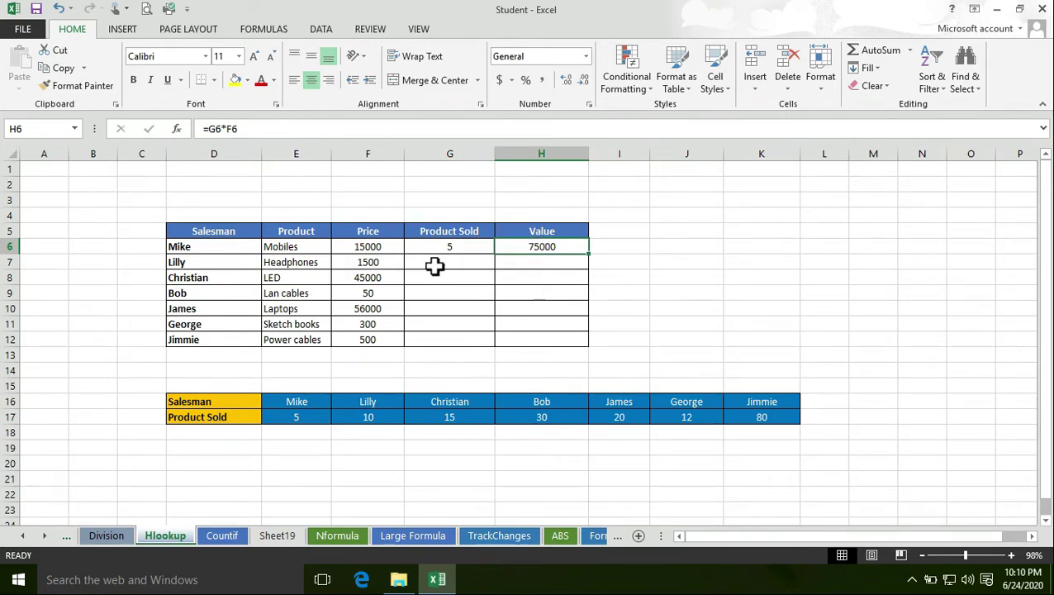
- Enter the formula =HLOOKUP(D7,E16:K17,2,0) in G7 to fetch the second salesman's products sold
click(230, 260)
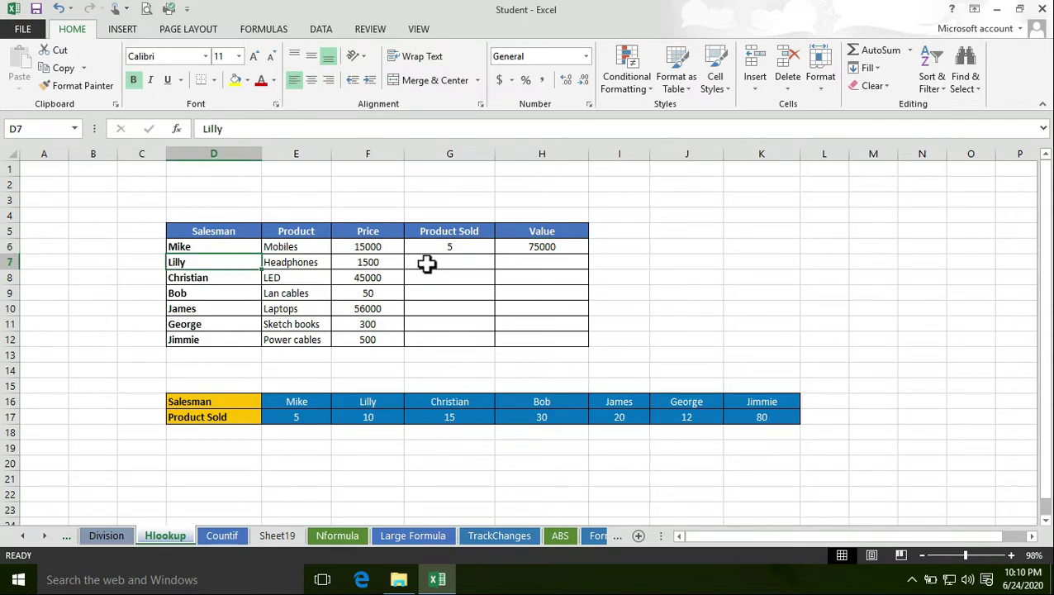
double_click(427, 263)
text(=)
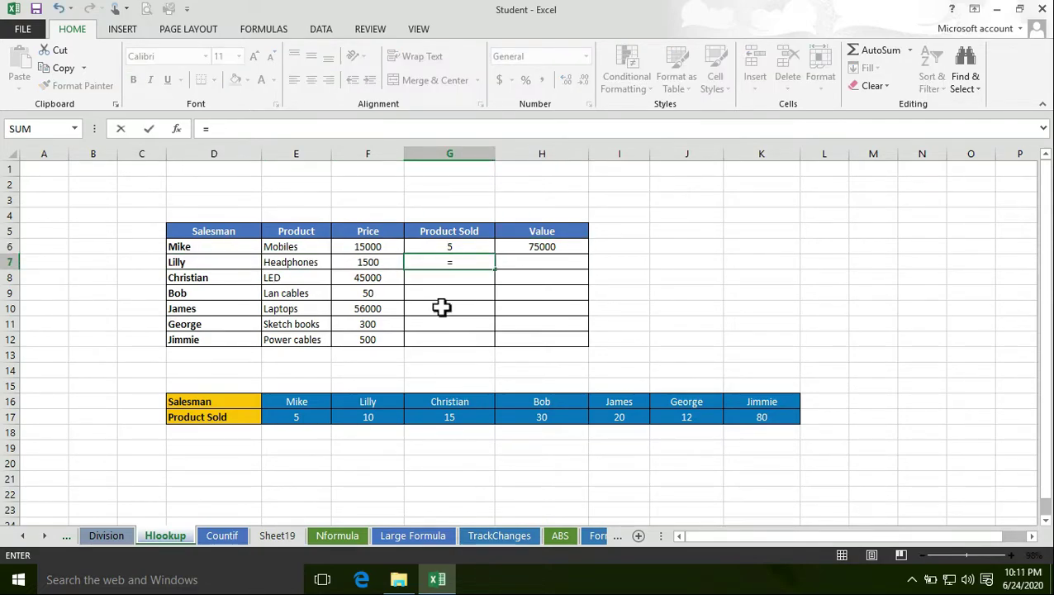
text(hl)
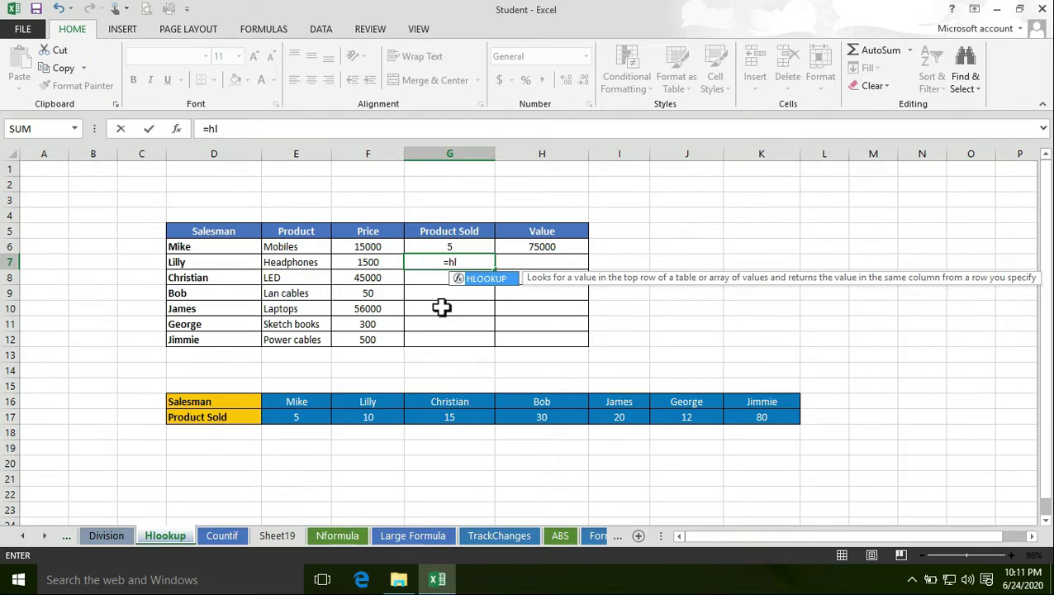
double_click(483, 279)
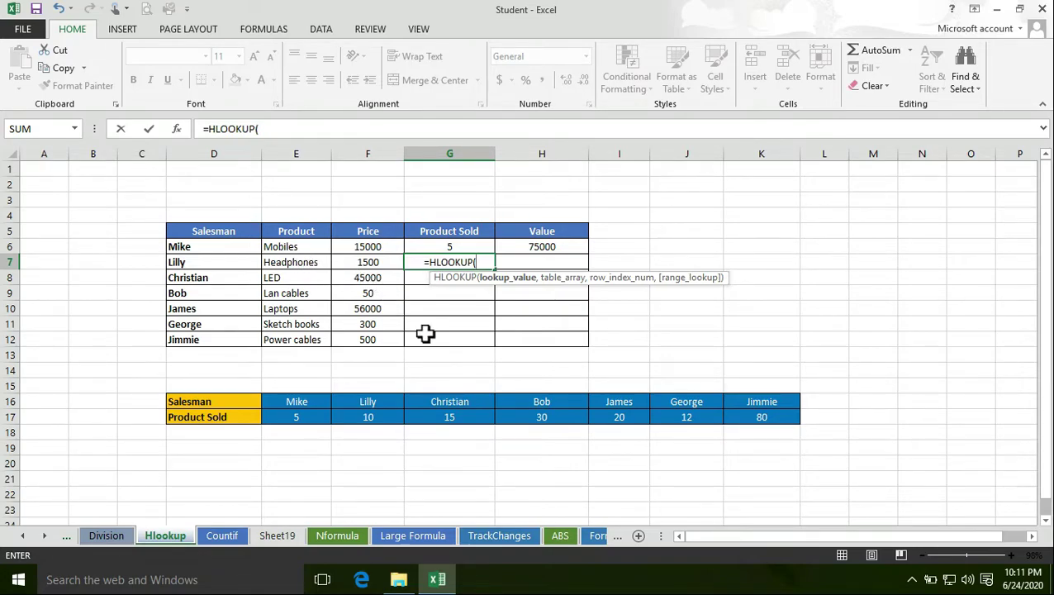
click(203, 264)
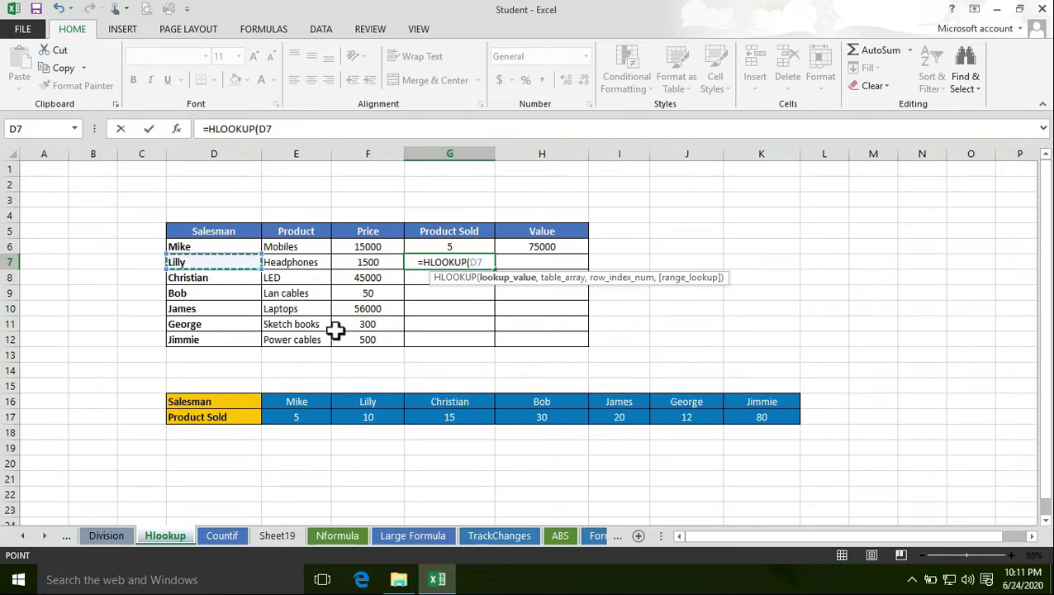
text(,)
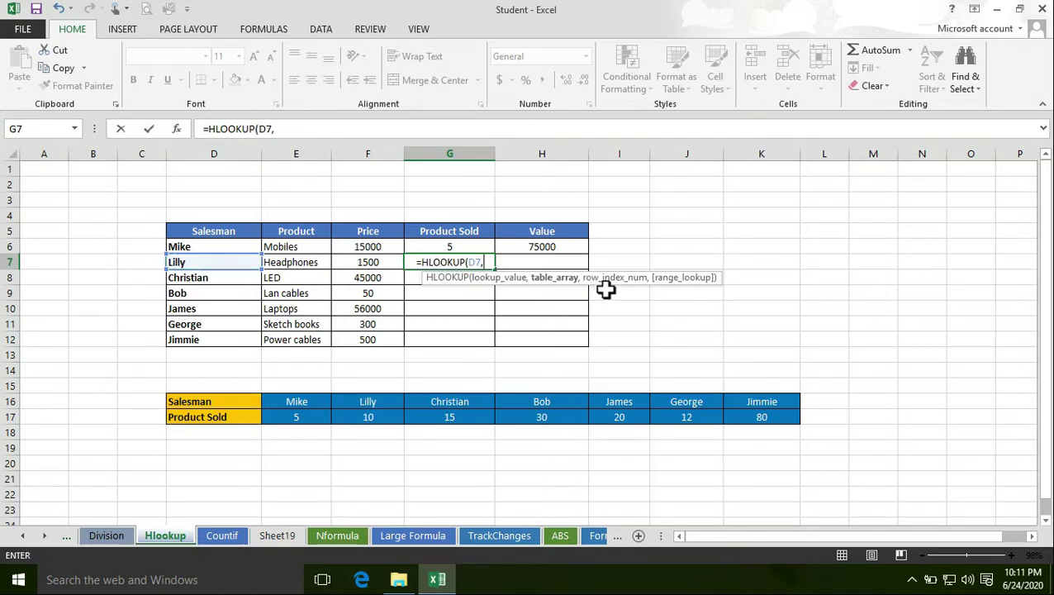
drag(297, 402, 758, 415)
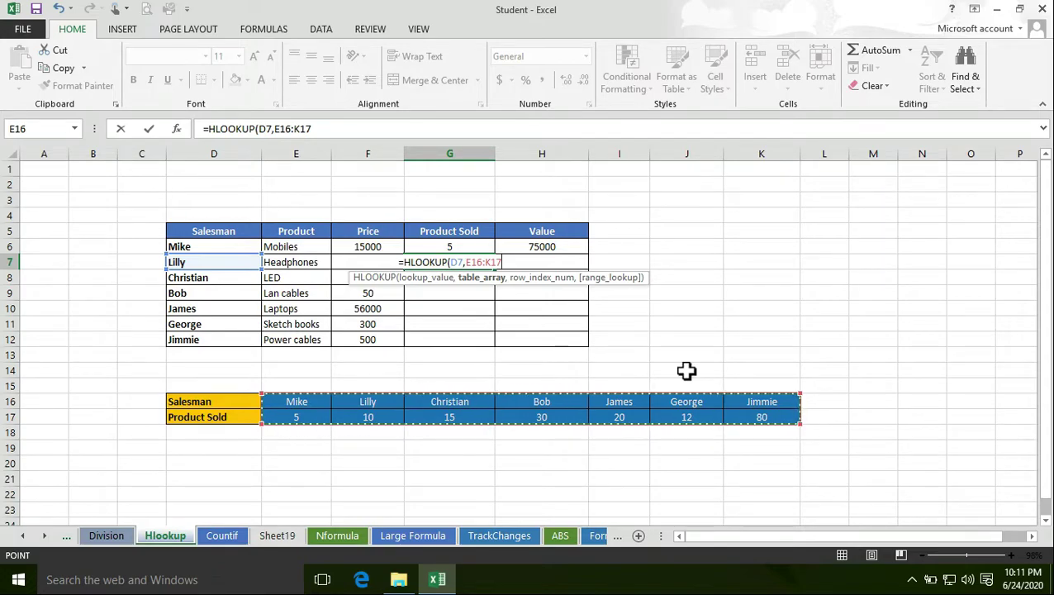
text(,)
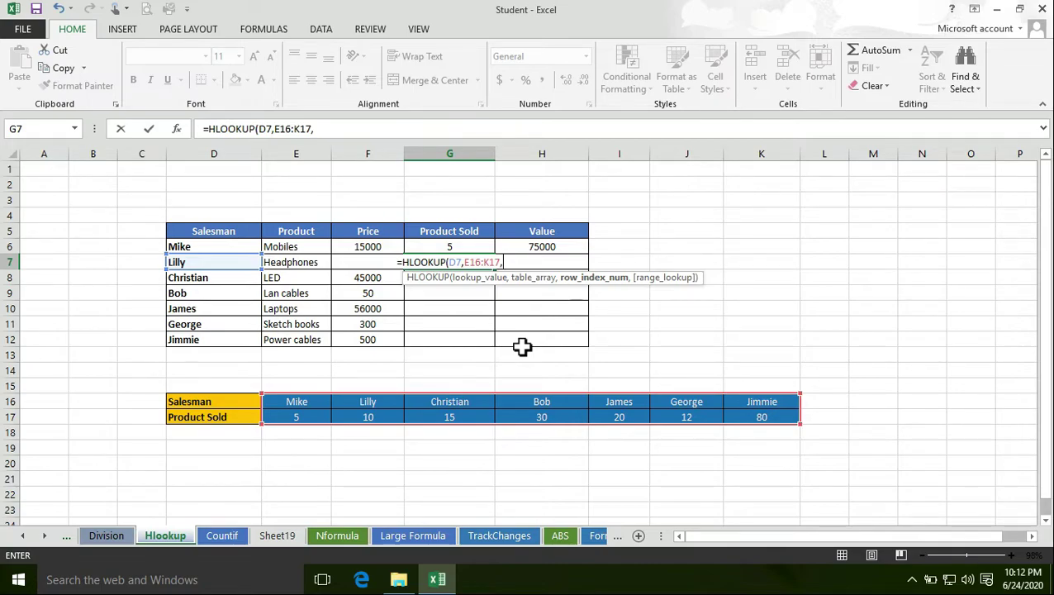
text(2)
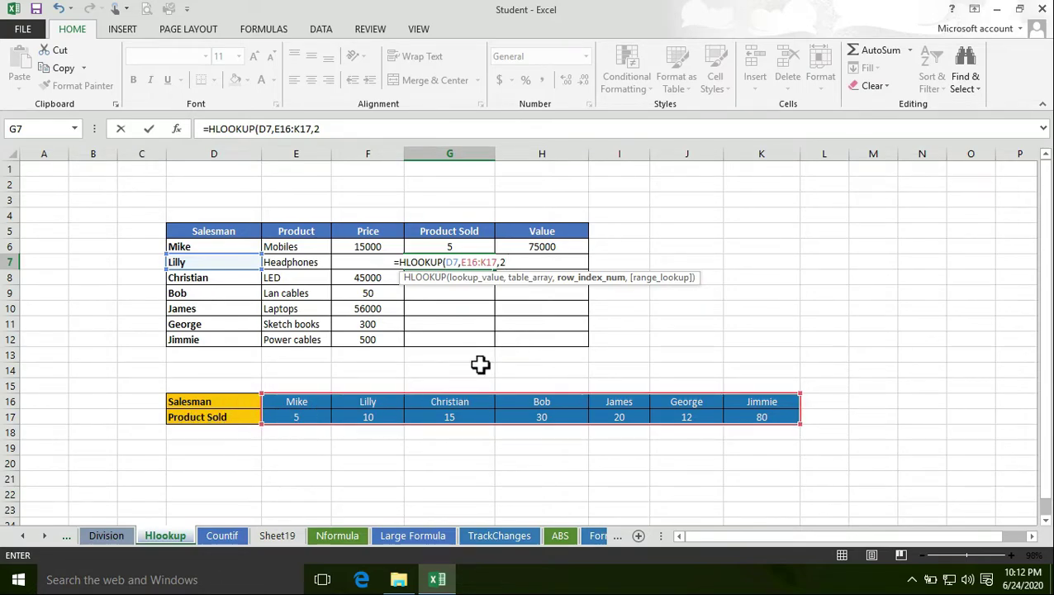
text(,0)
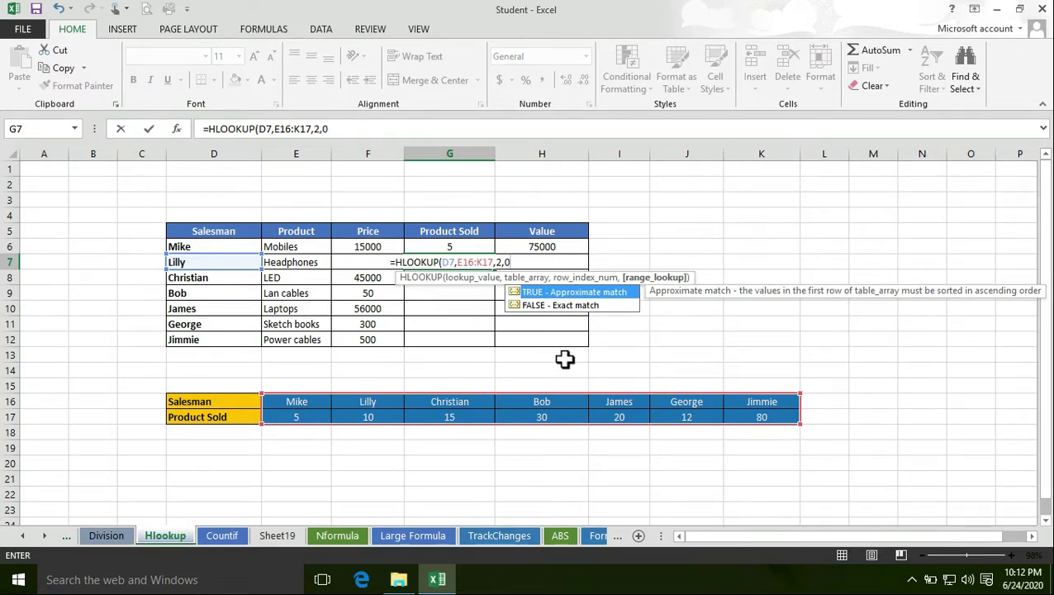
text())
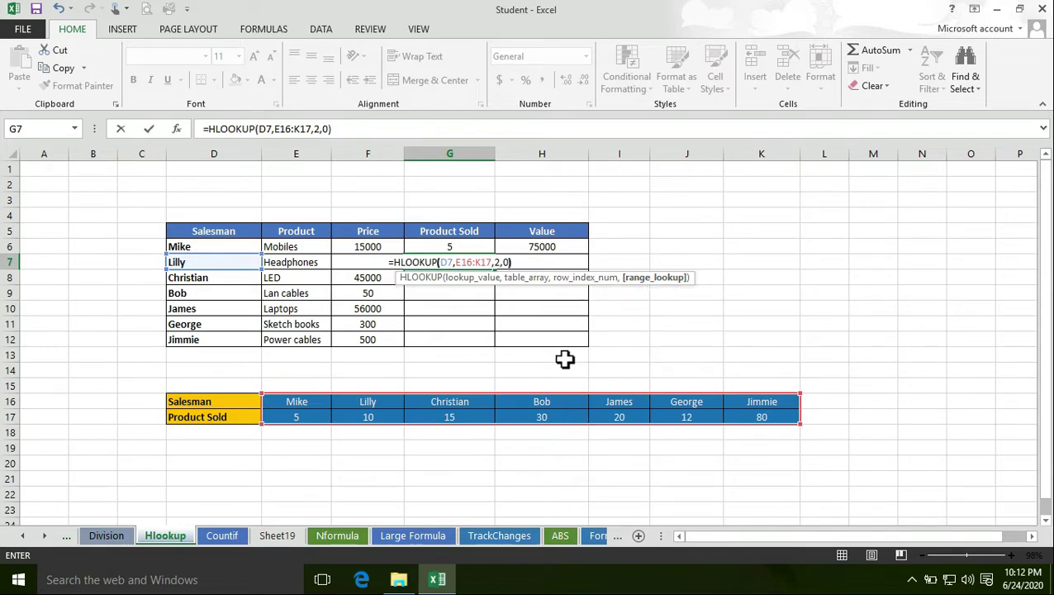
key(Return)
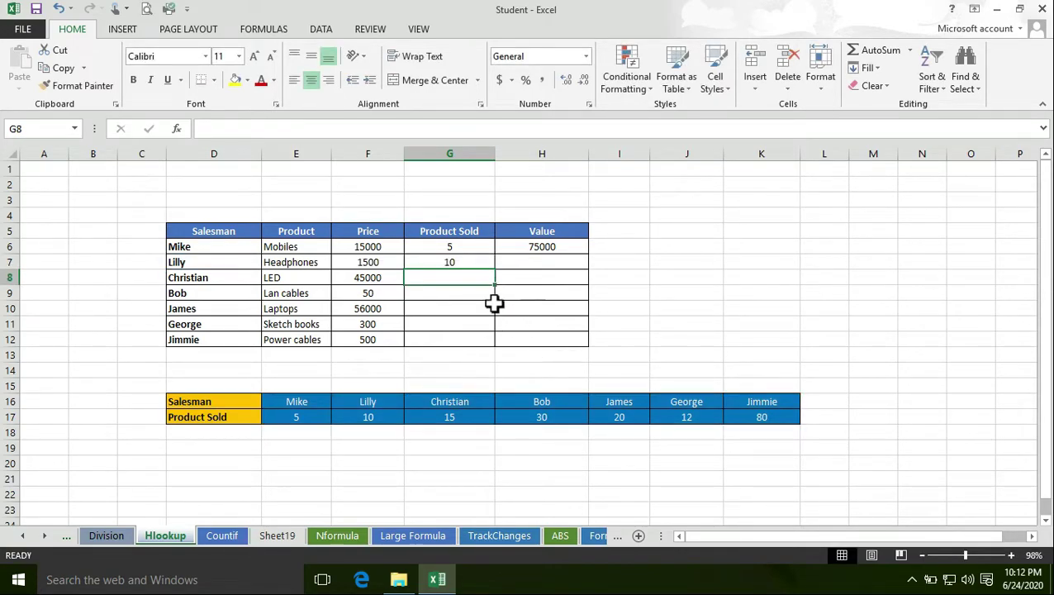
- Make the start of the lookup range absolute in G7, so the formula reads =HLOOKUP(D7,$E$16:K17,2,0), and recheck it
click(445, 261)
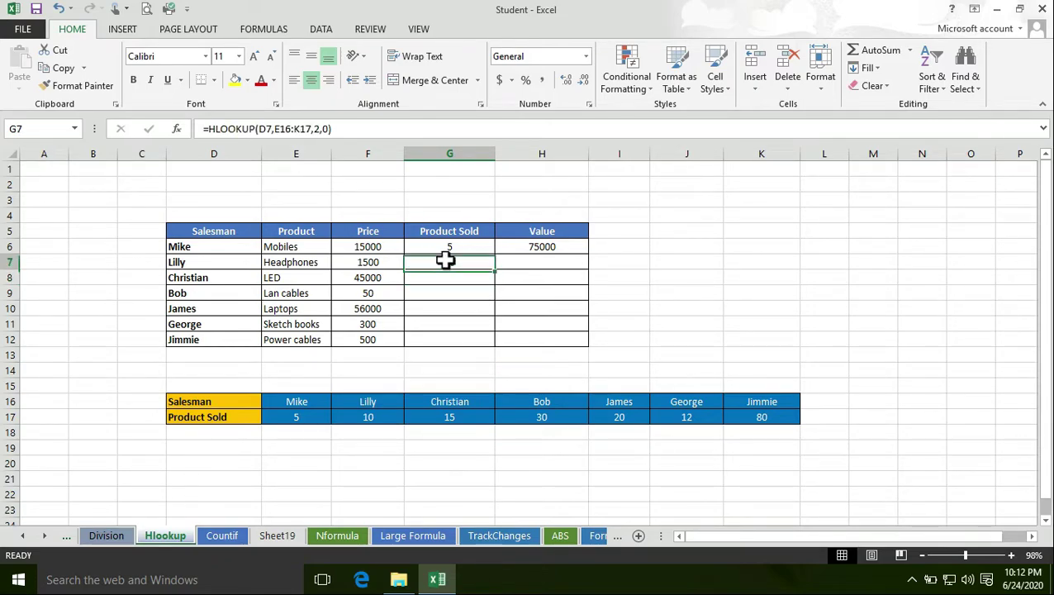
double_click(447, 265)
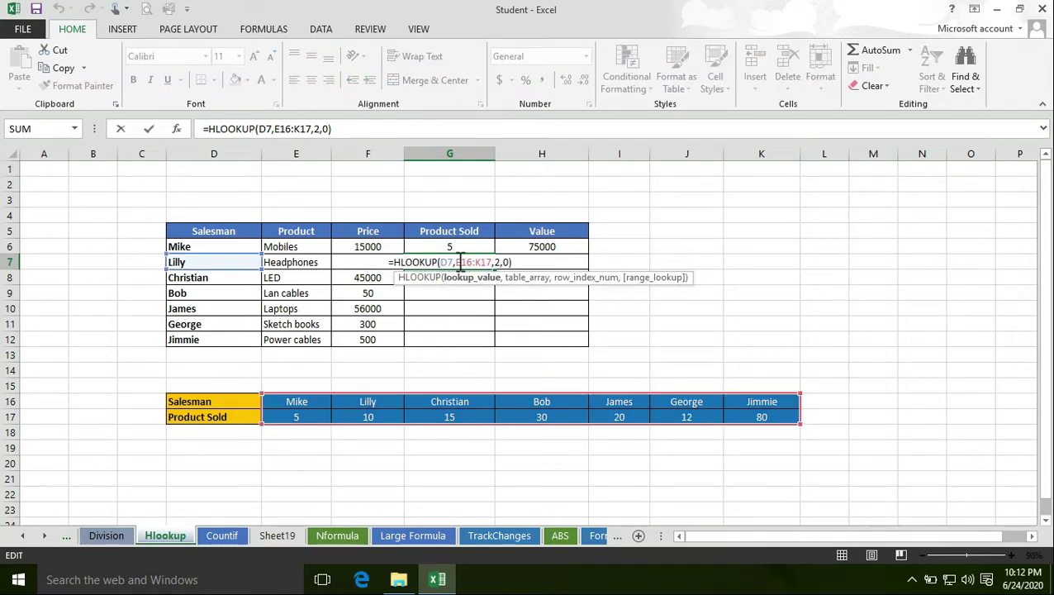
click(459, 262)
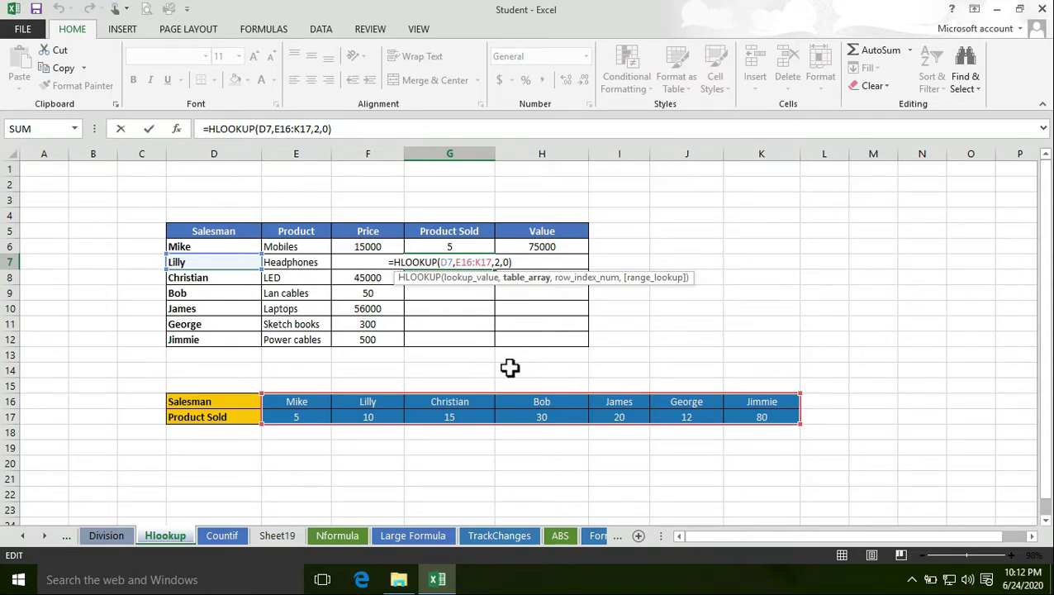
key(F4)
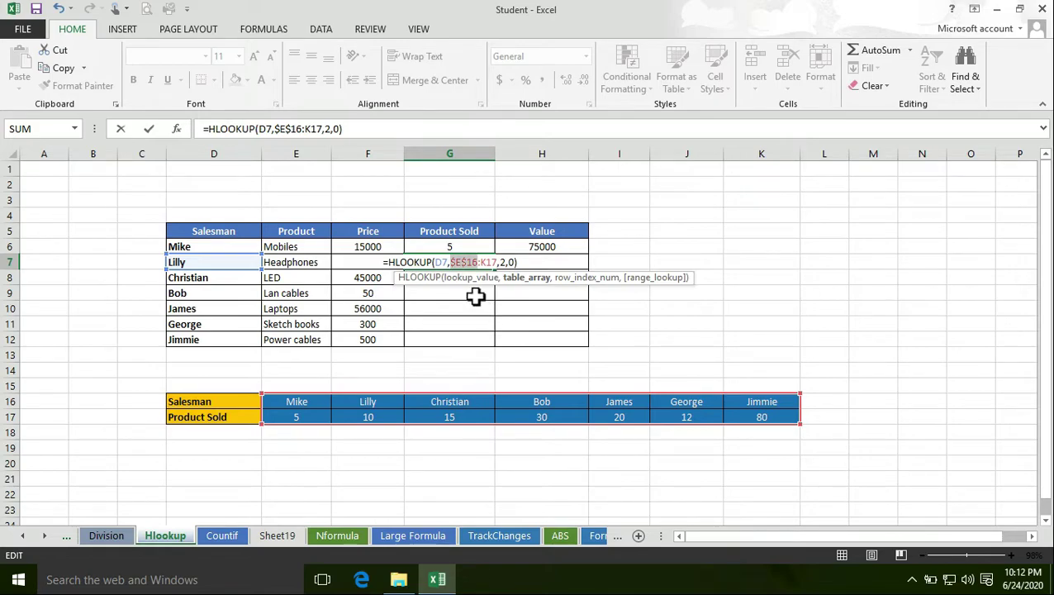
key(Return)
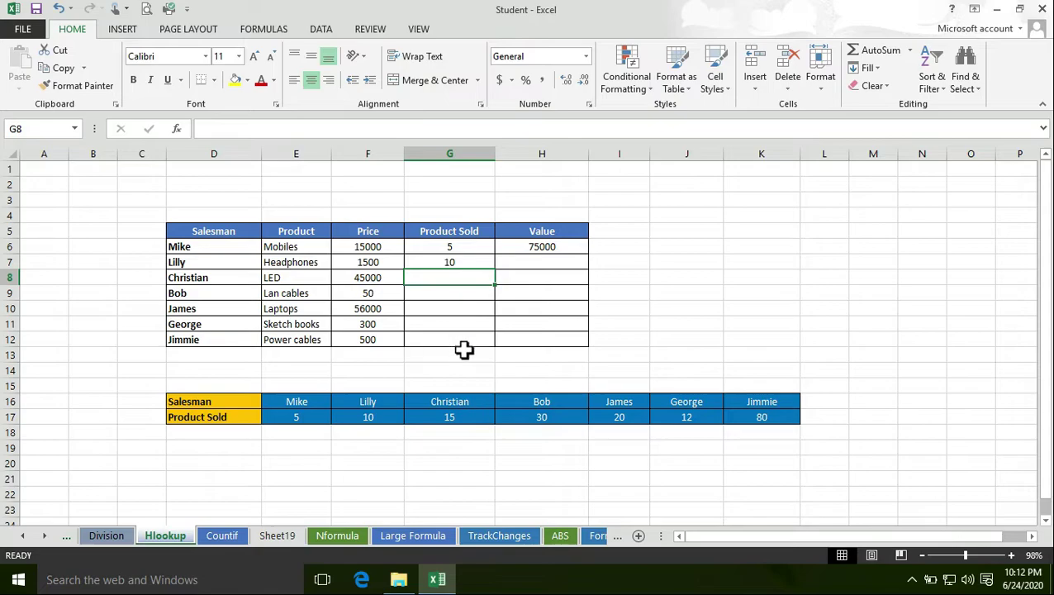
click(446, 262)
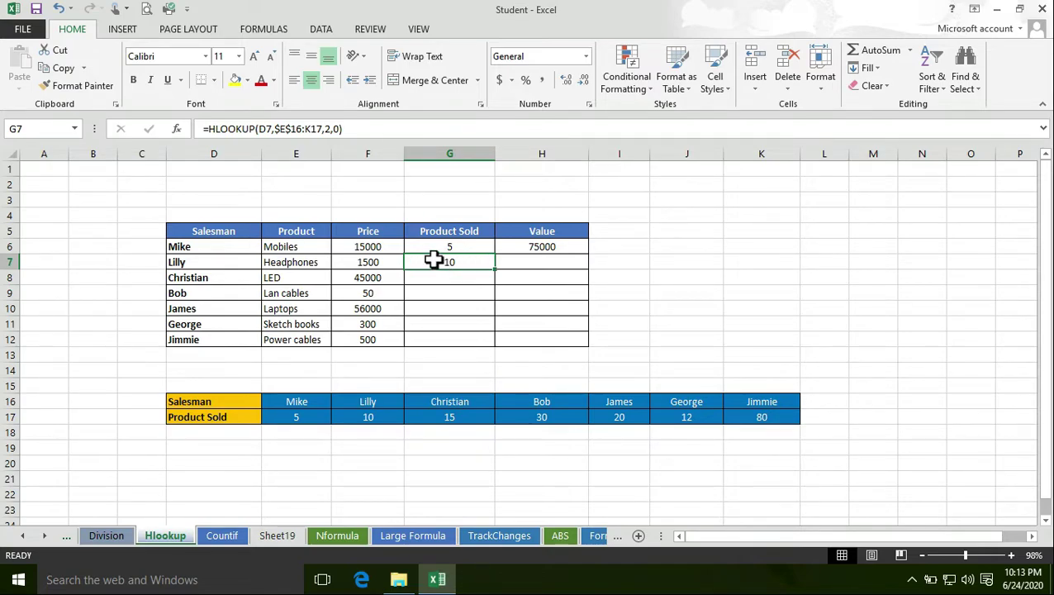
double_click(467, 262)
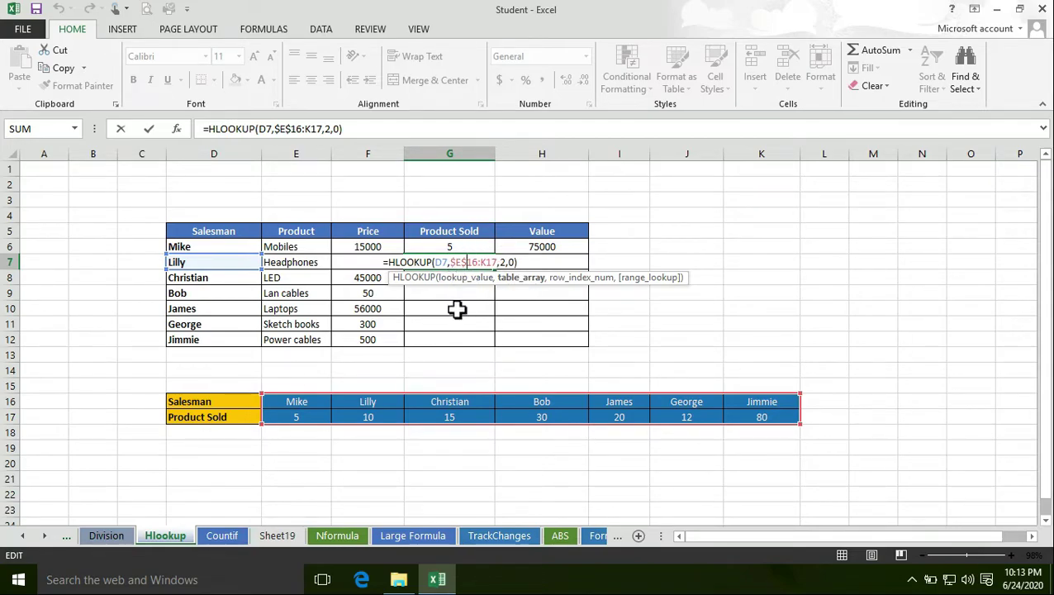
key(Return)
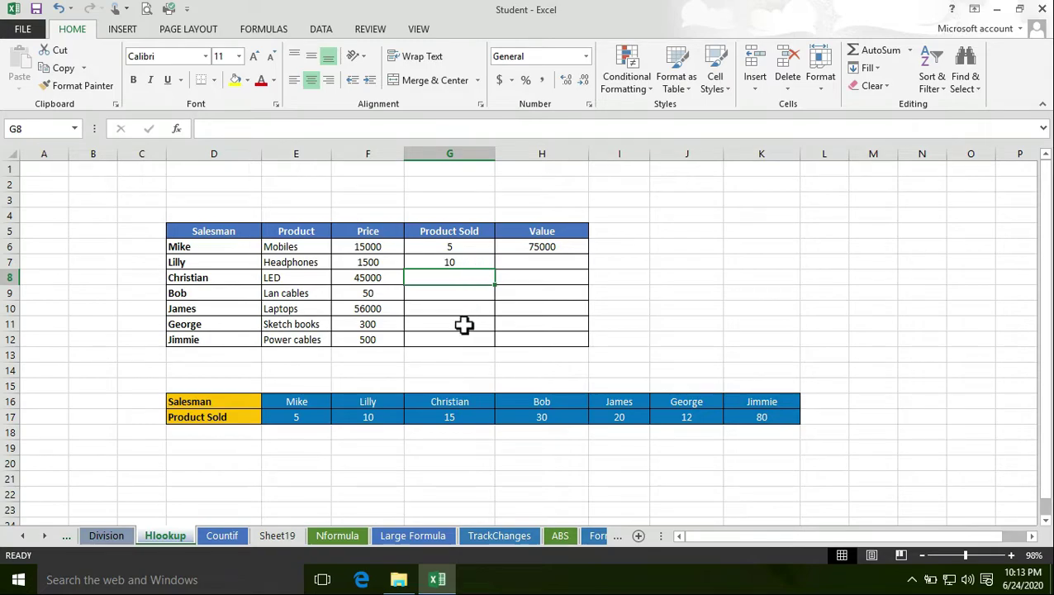
- Fill the value formula from H6 down to H7 for the second salesman
click(475, 262)
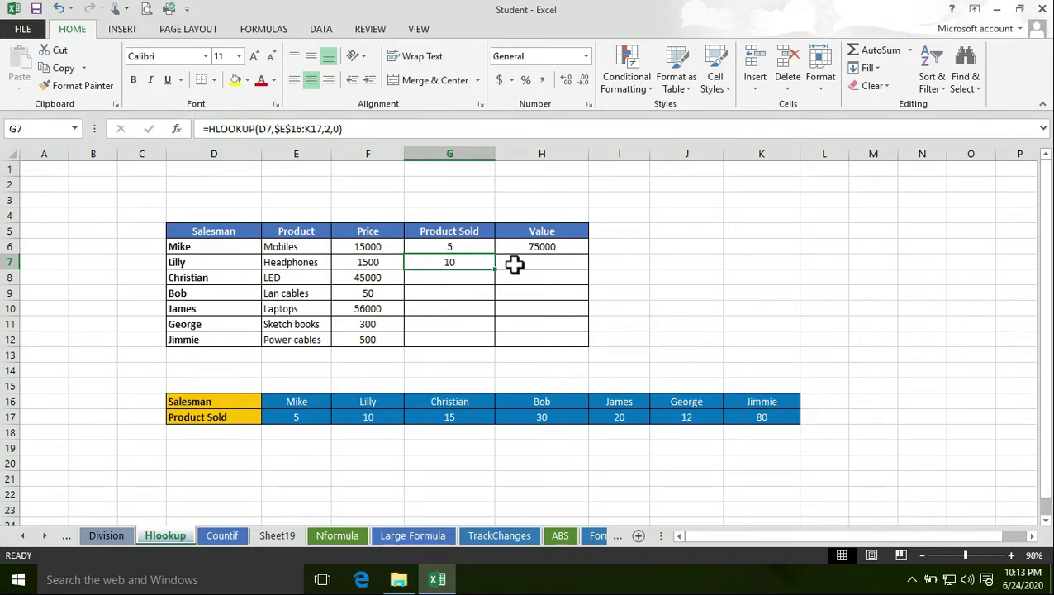
click(538, 246)
drag(587, 255, 588, 265)
- Fill the HLOOKUP formula from G7 down through G12 for the remaining salesmen
click(449, 264)
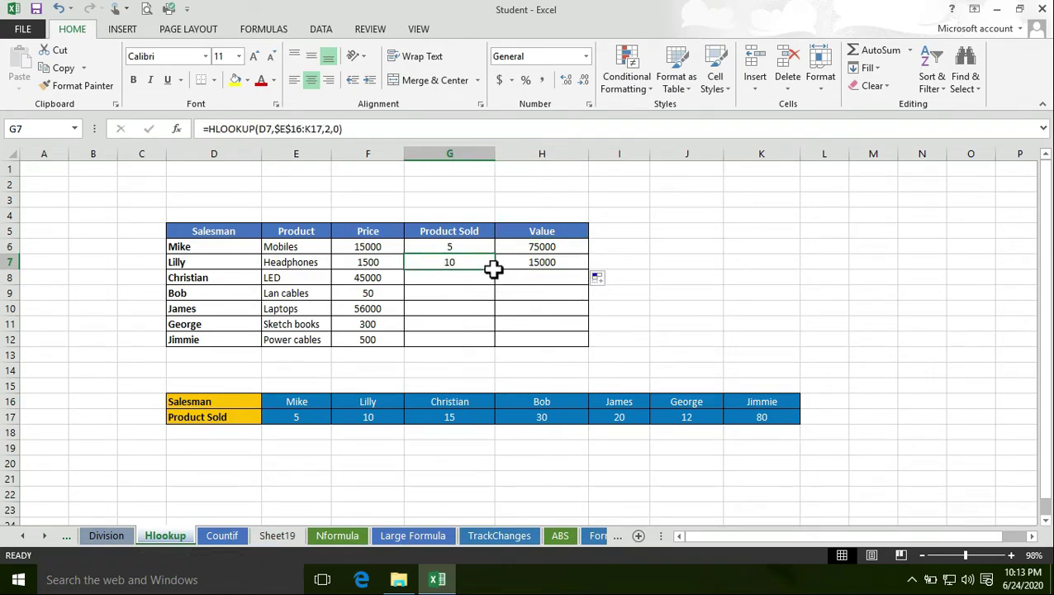
drag(493, 269, 494, 341)
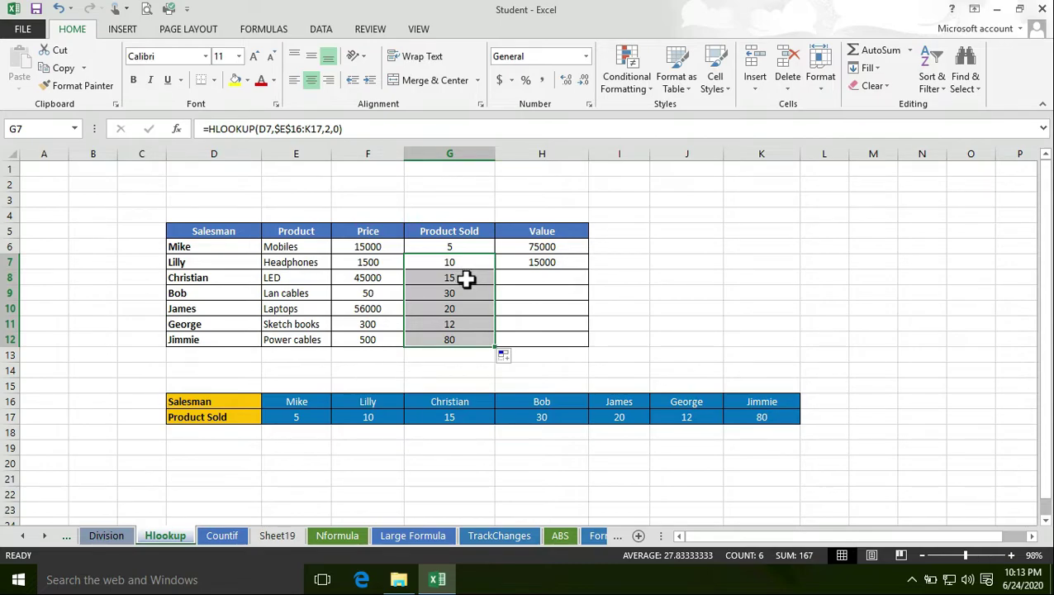
click(463, 356)
- Examine the table reference in G7's HLOOKUP formula and how it carries into the filled cells below
double_click(457, 262)
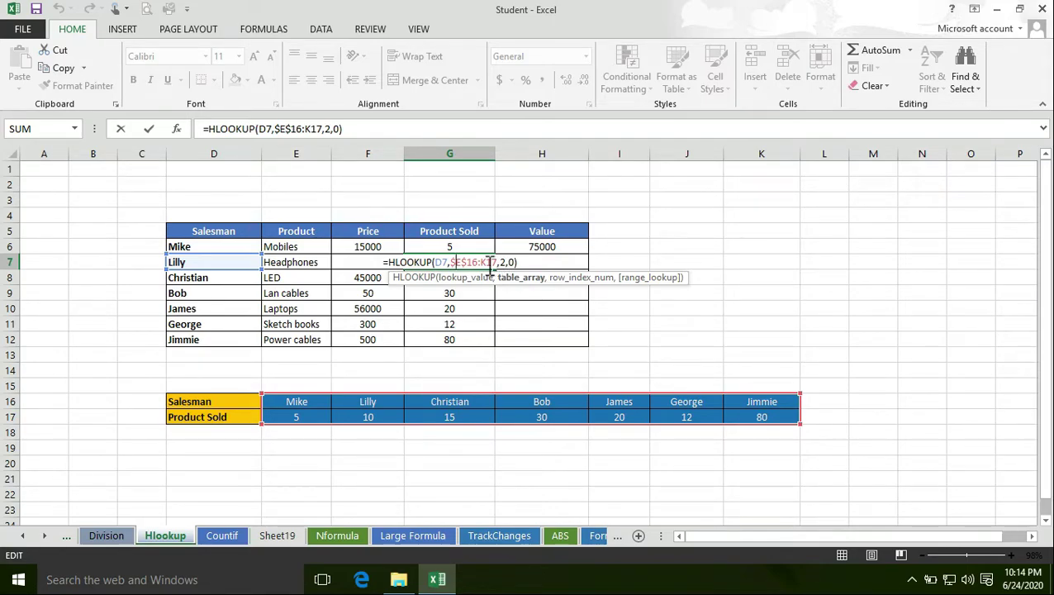
key(Return)
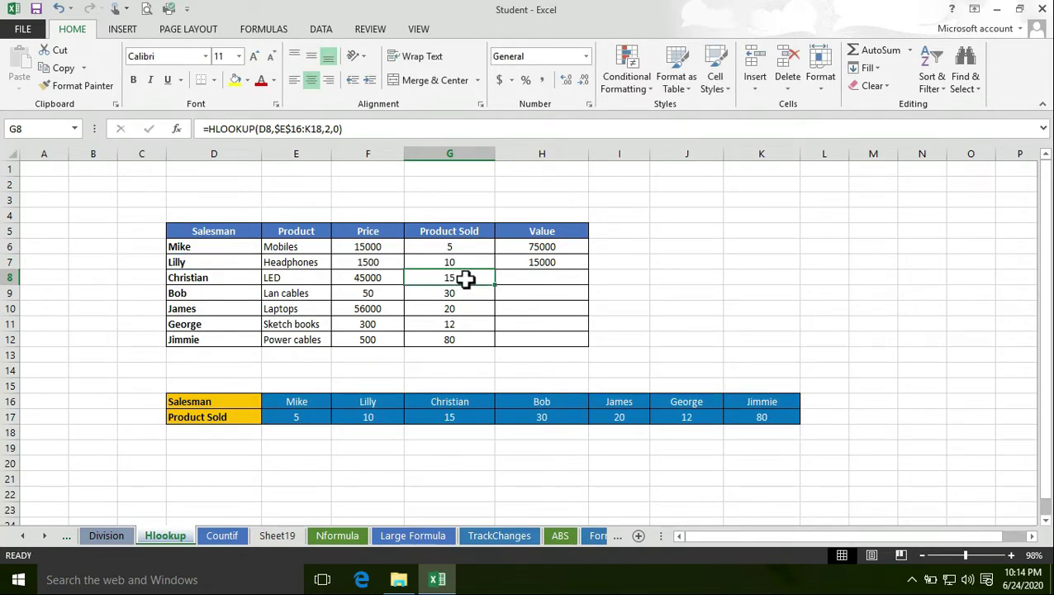
key(Down)
key(Down)
key(Down)
key(Down)
key(Down)
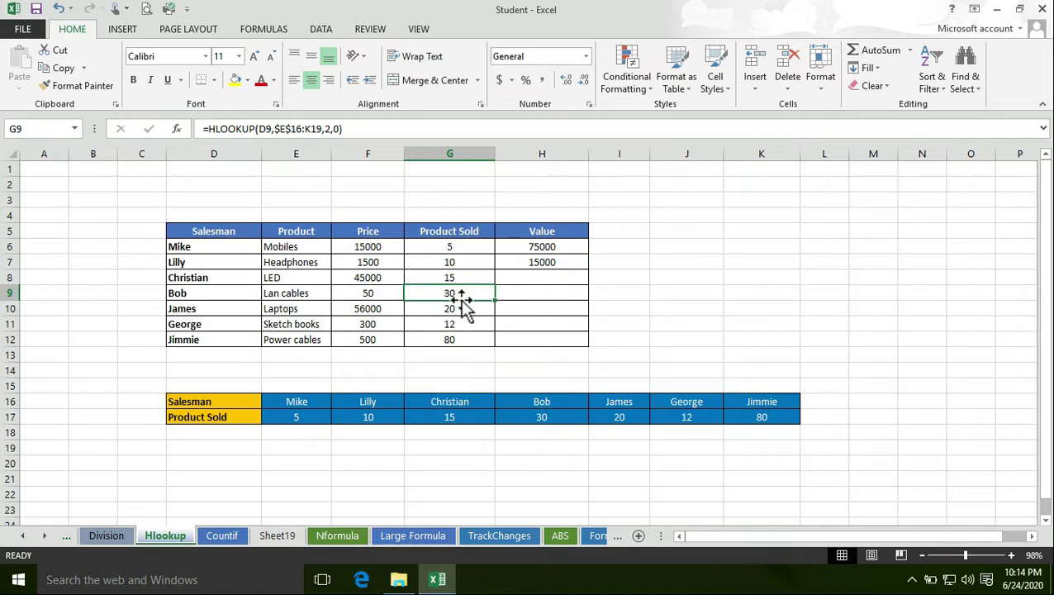
- Compare the looked-up quantities in the Product Sold column with the source quantities in row 17 for each salesman
click(458, 280)
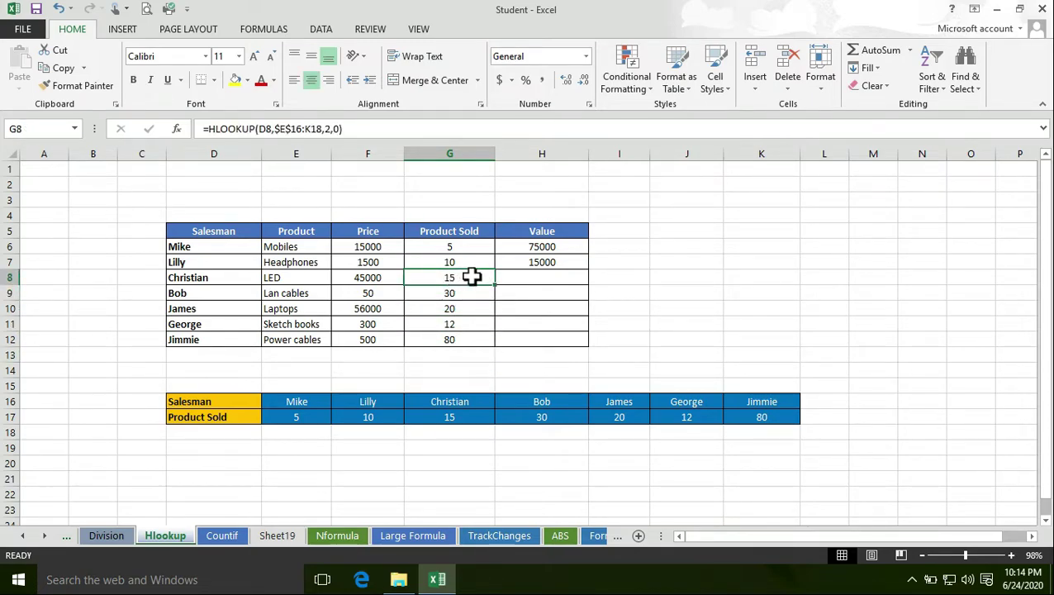
click(469, 296)
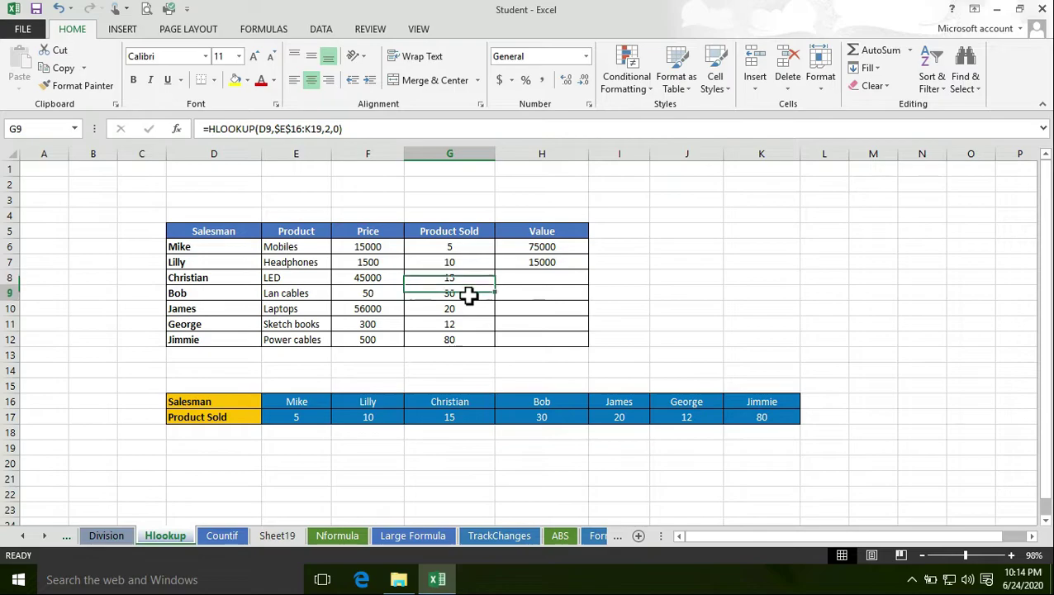
click(538, 417)
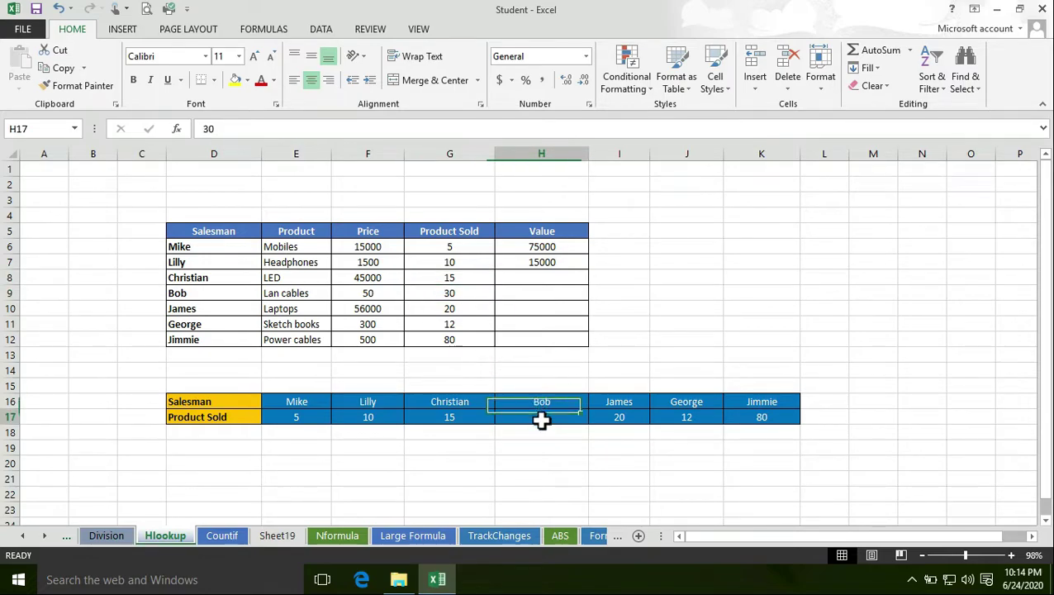
click(465, 311)
click(621, 420)
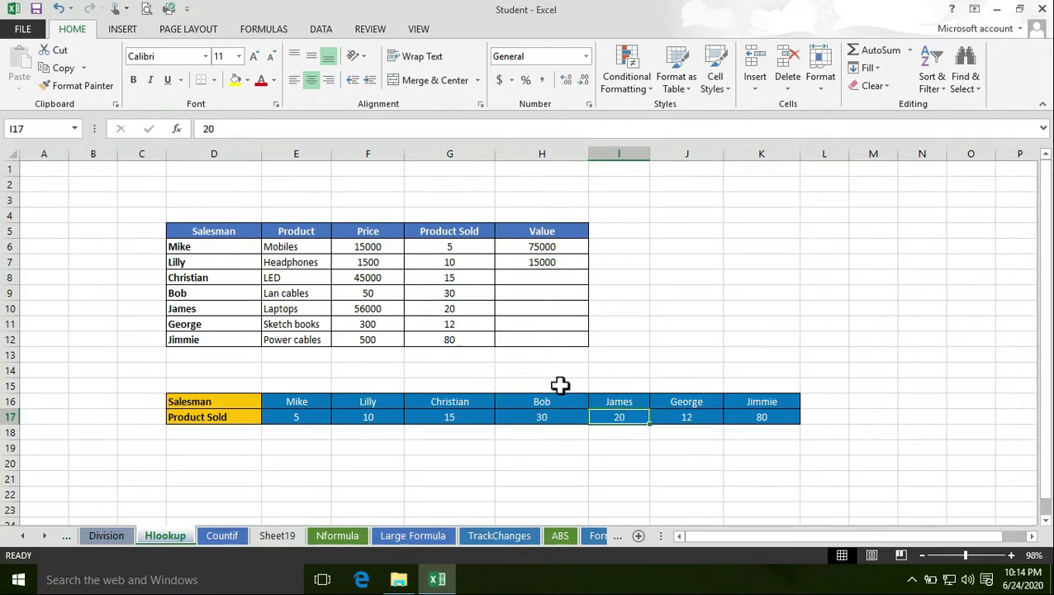
click(459, 323)
click(682, 417)
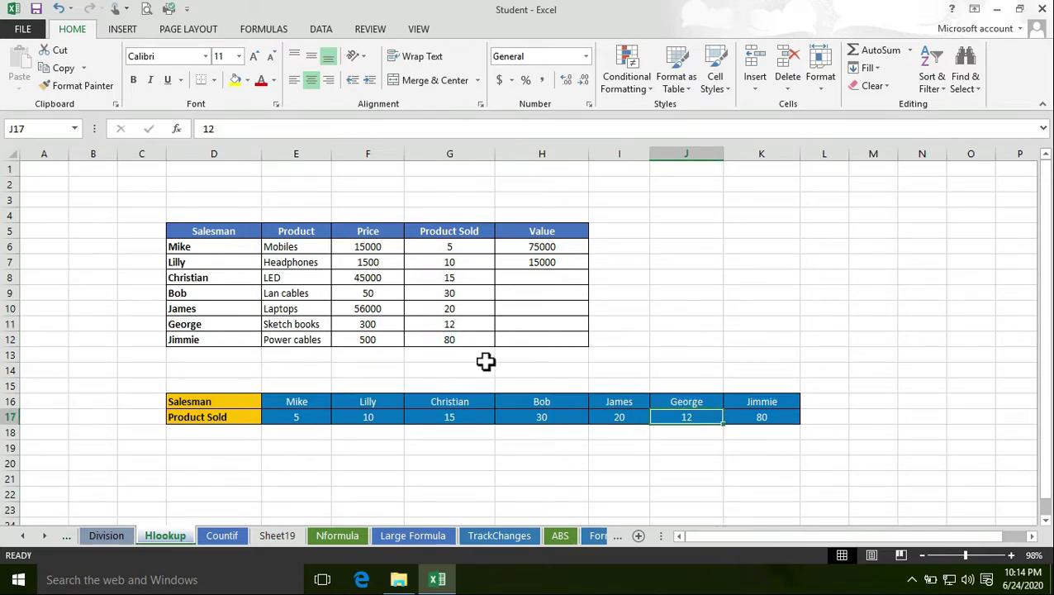
click(459, 337)
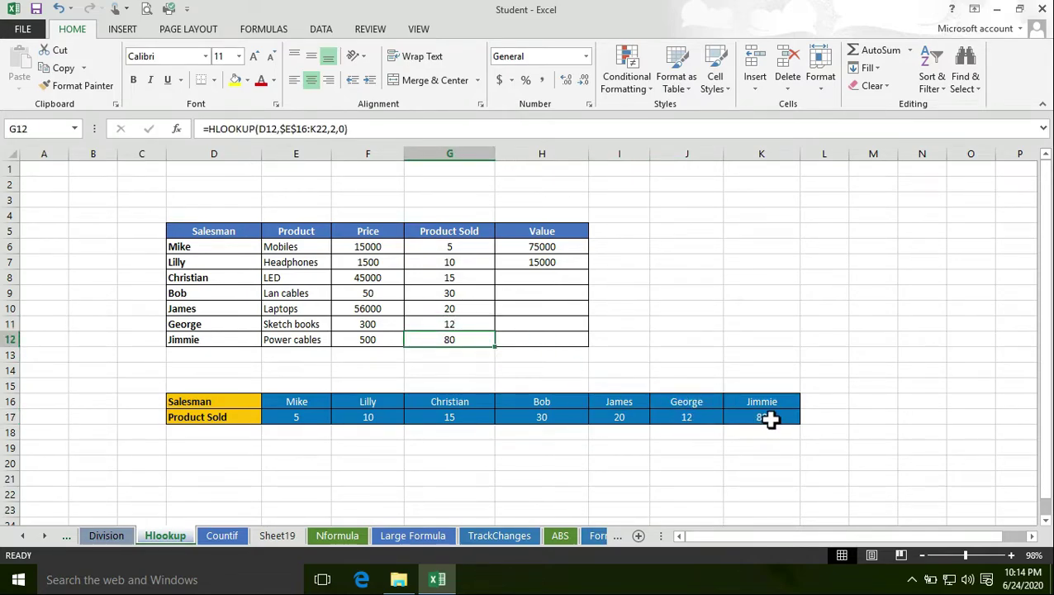
click(768, 421)
click(301, 418)
click(296, 405)
click(300, 417)
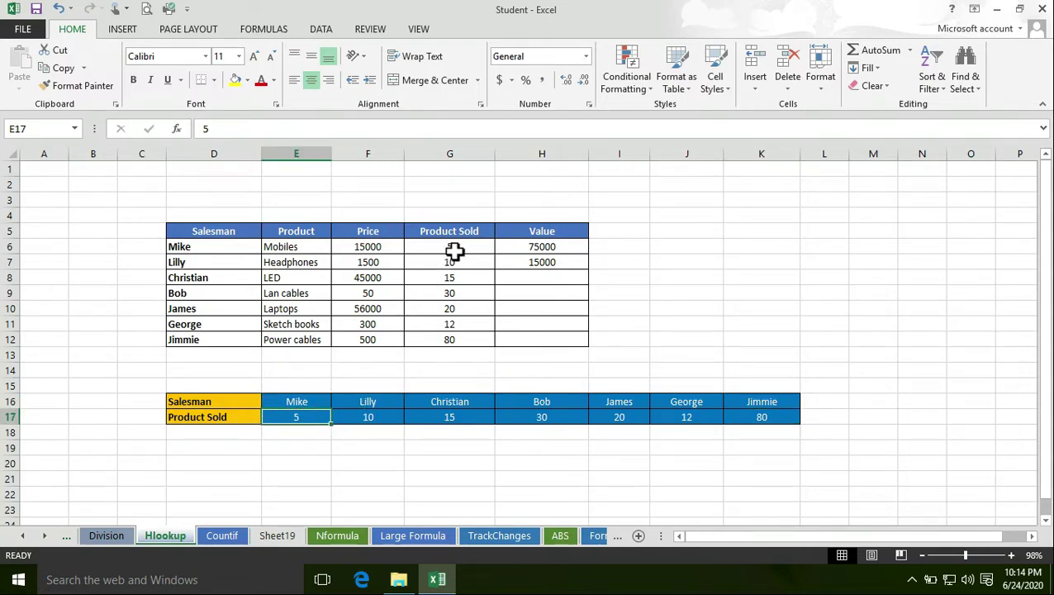
drag(467, 254, 473, 336)
click(459, 360)
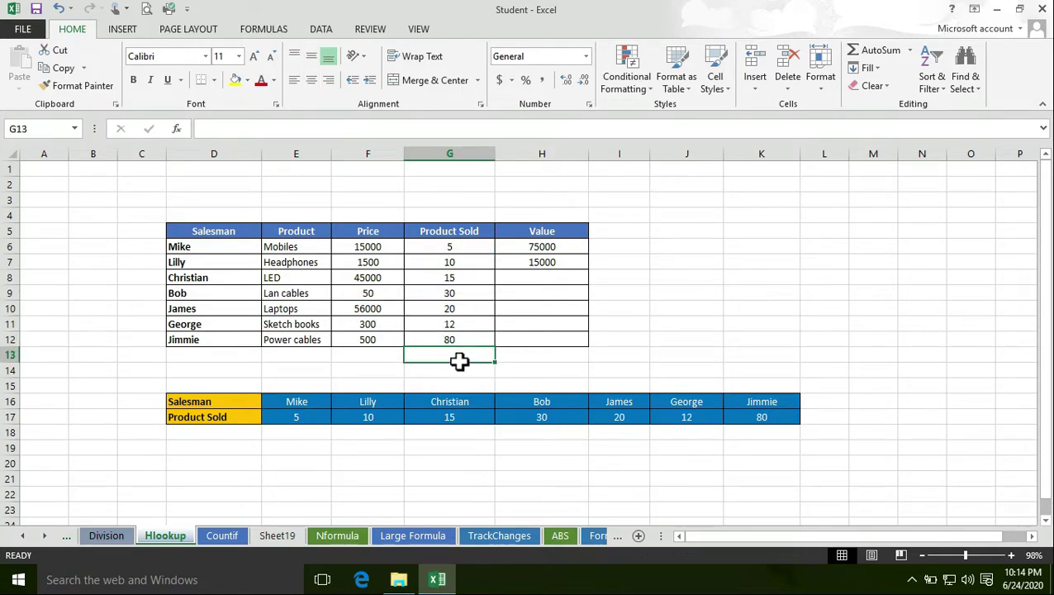
- Examine the horizontal layout of the salesman names in row 16 and quantities in row 17, and how G7's formula references them
click(322, 405)
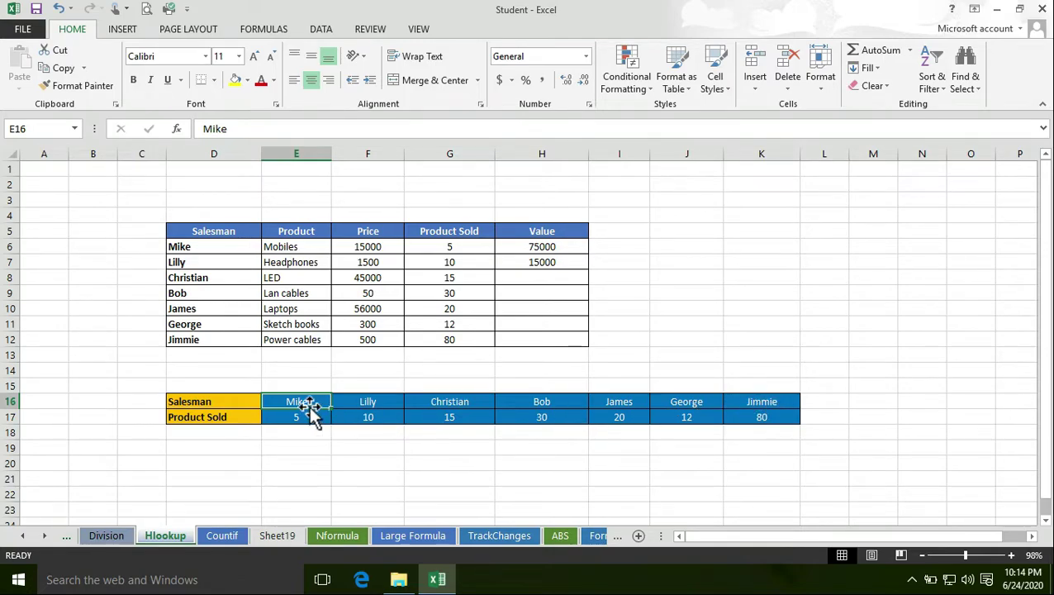
click(374, 405)
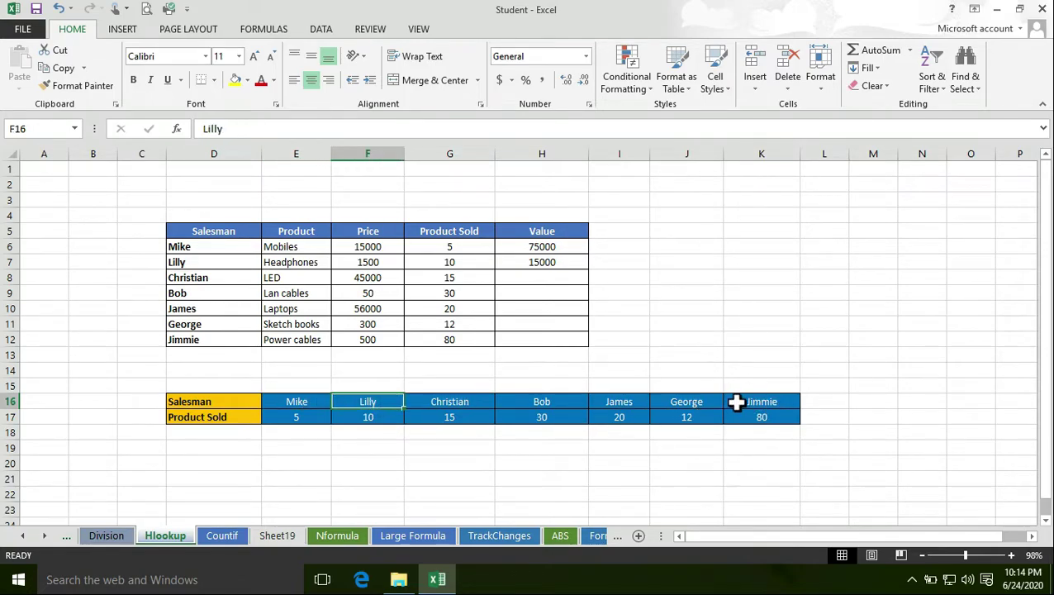
drag(219, 404, 759, 403)
click(245, 404)
click(189, 420)
drag(188, 420, 752, 417)
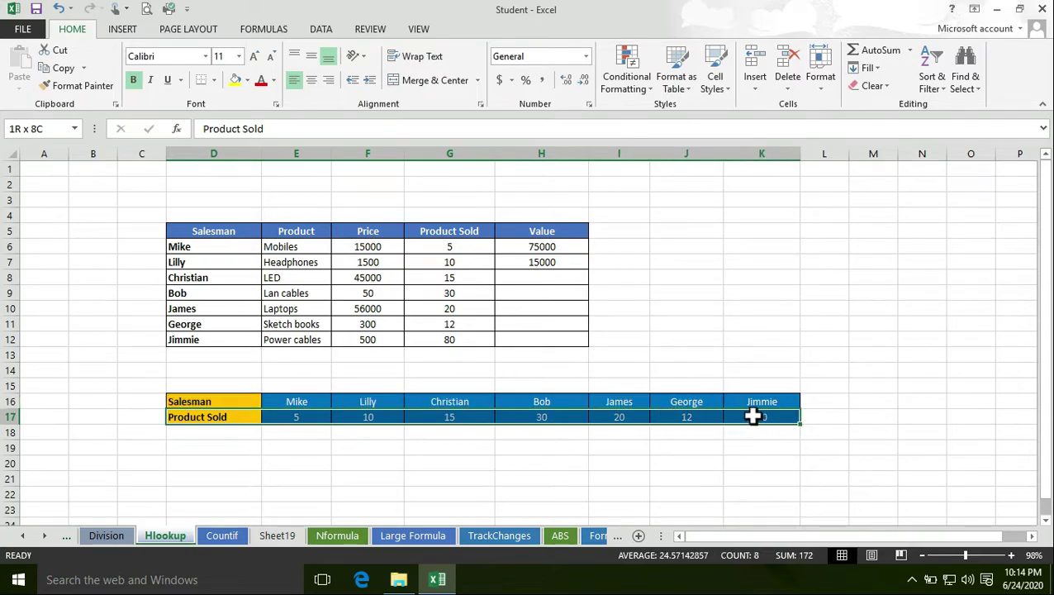
click(339, 368)
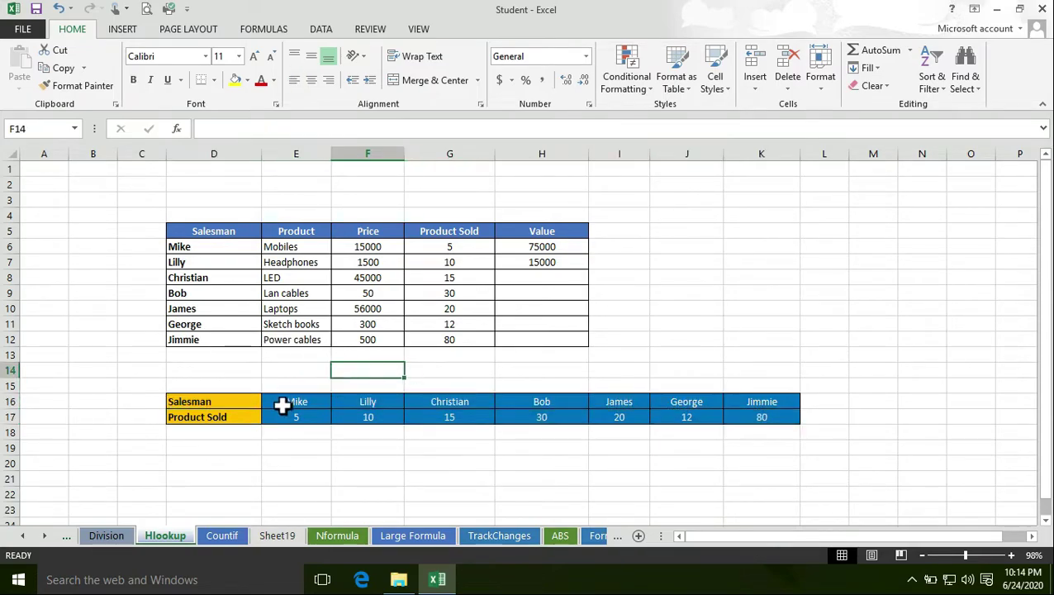
drag(275, 419, 755, 414)
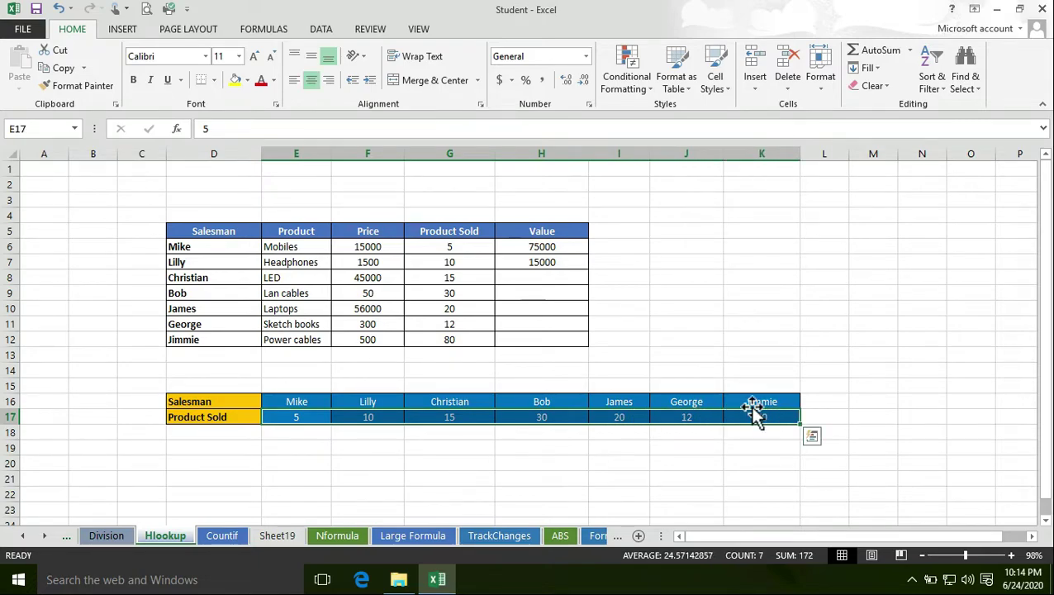
click(447, 262)
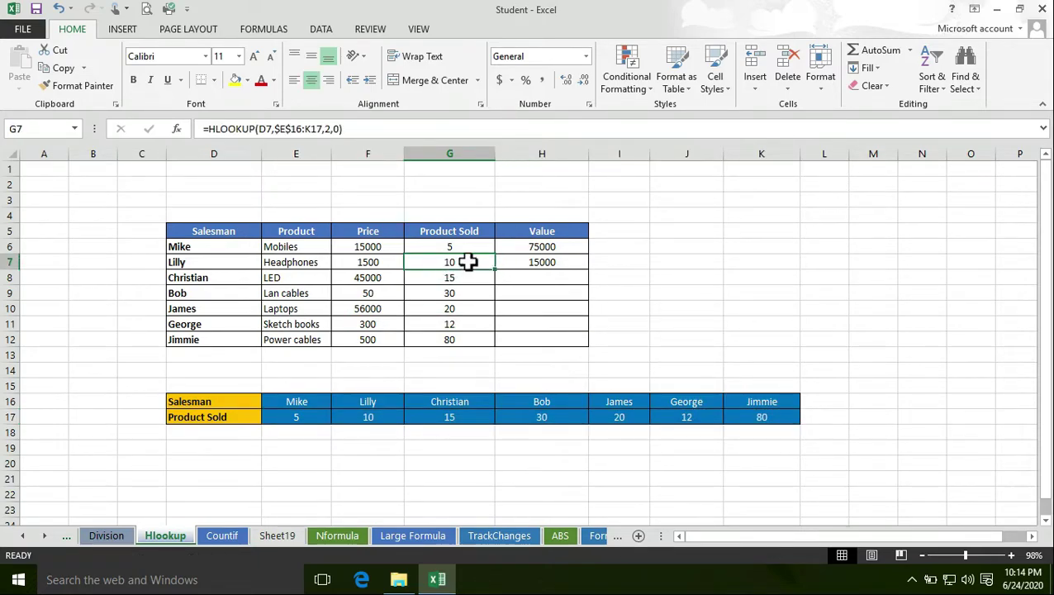
double_click(467, 262)
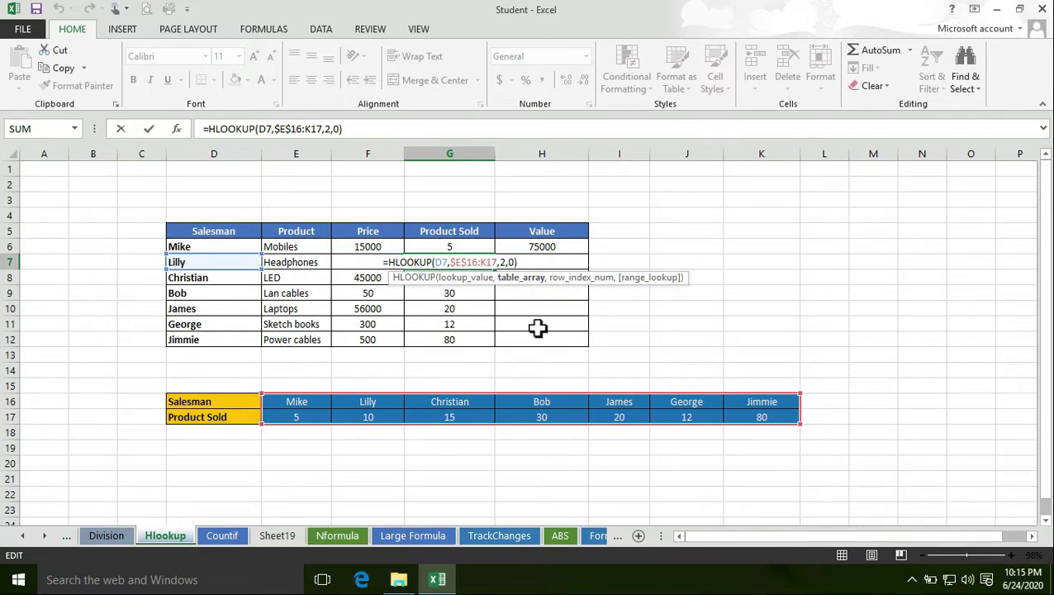
key(Return)
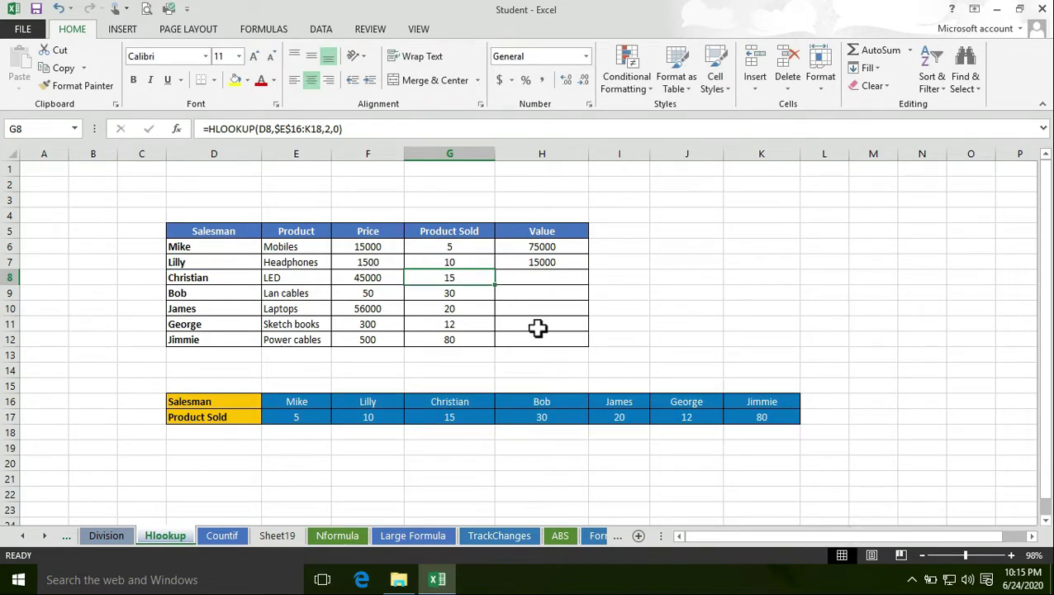
- Fill the value formula from H7 down through H12 to calculate the remaining salesmen's values
click(521, 262)
drag(588, 270, 588, 347)
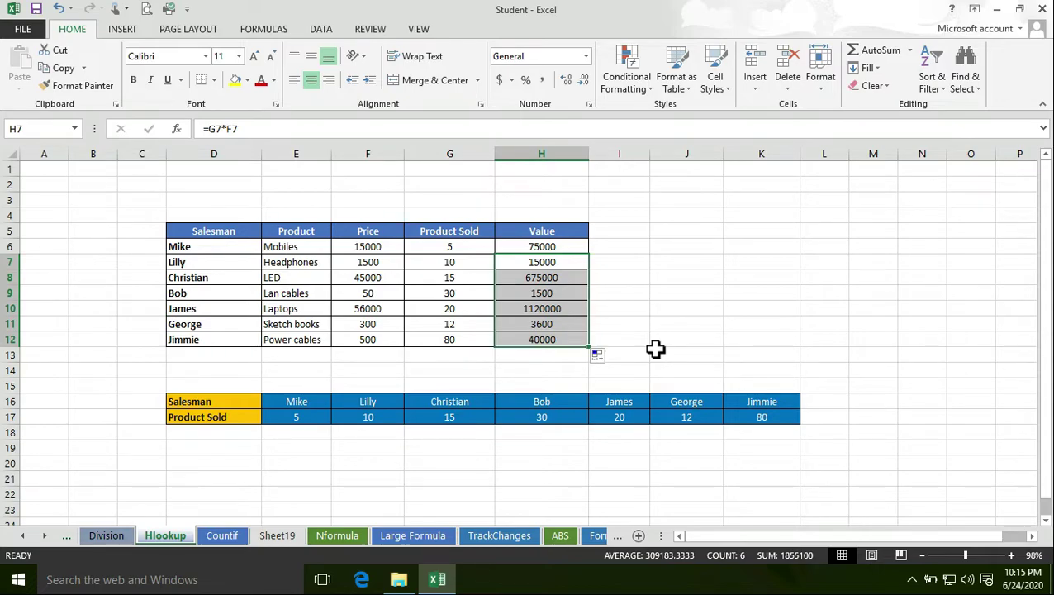
click(305, 433)
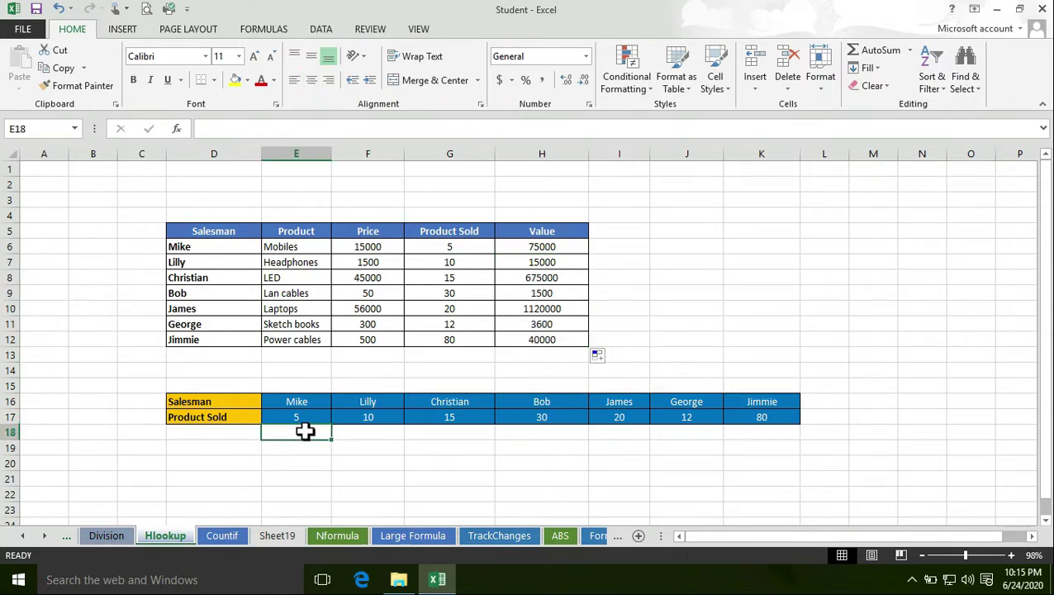
- Review the horizontal source table in rows 16 and 17, including its row labels, against the completed sales table
drag(297, 416, 812, 410)
click(571, 466)
drag(283, 404, 720, 413)
click(469, 376)
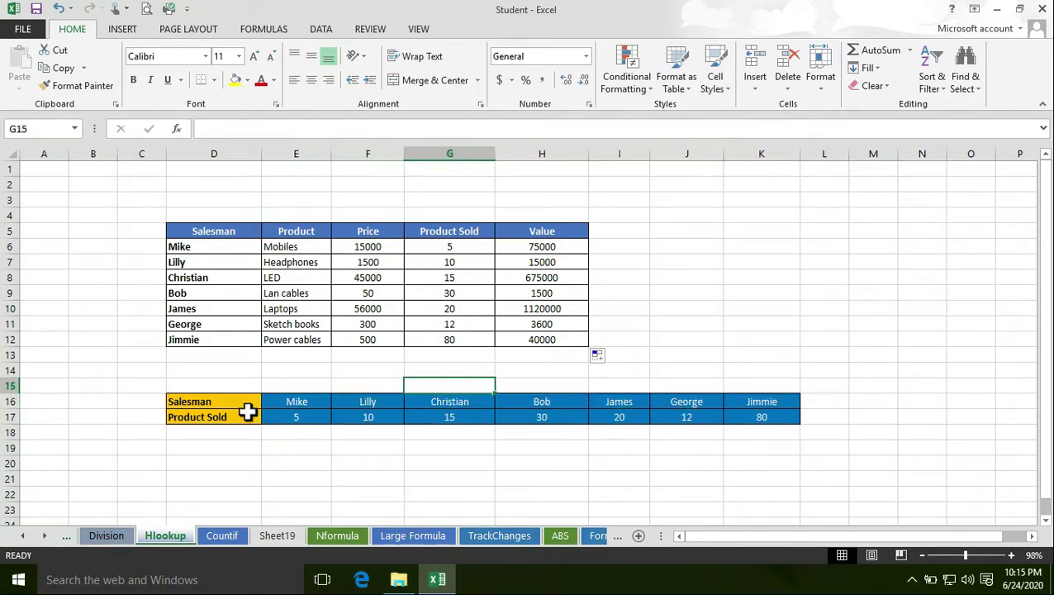
click(248, 413)
click(245, 434)
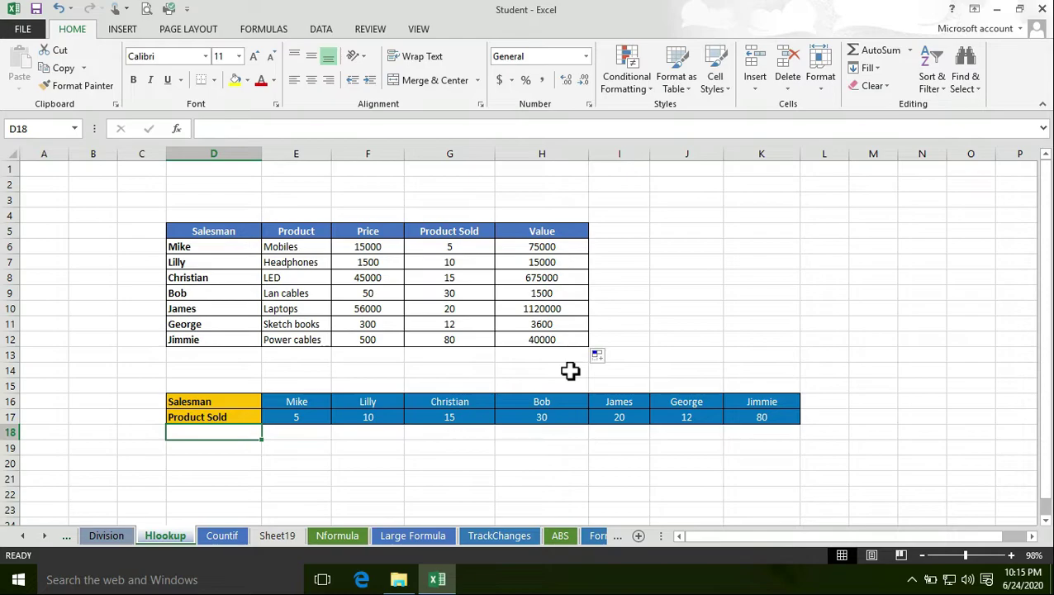
click(619, 308)
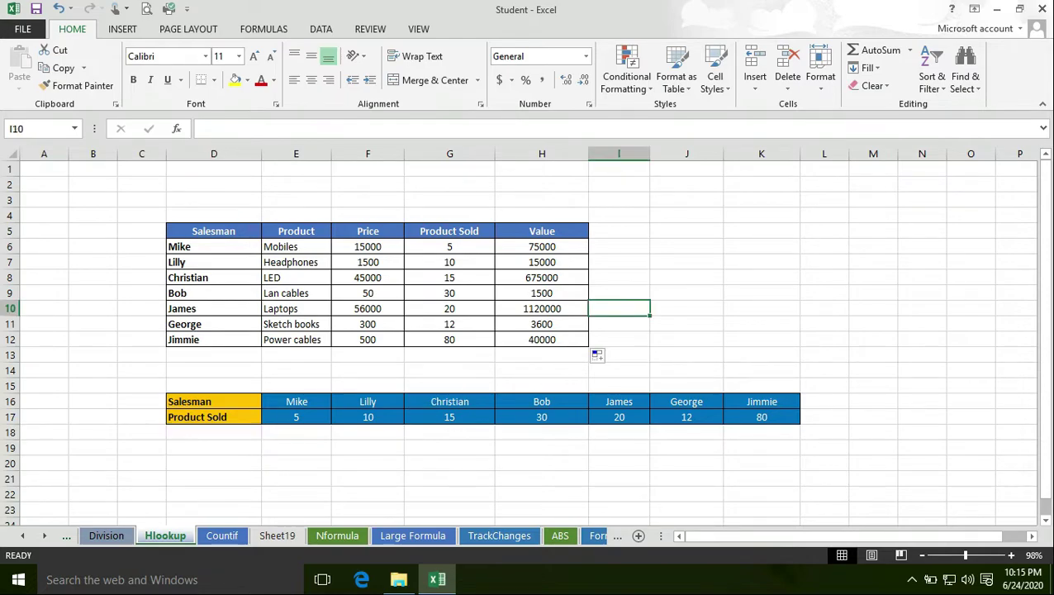